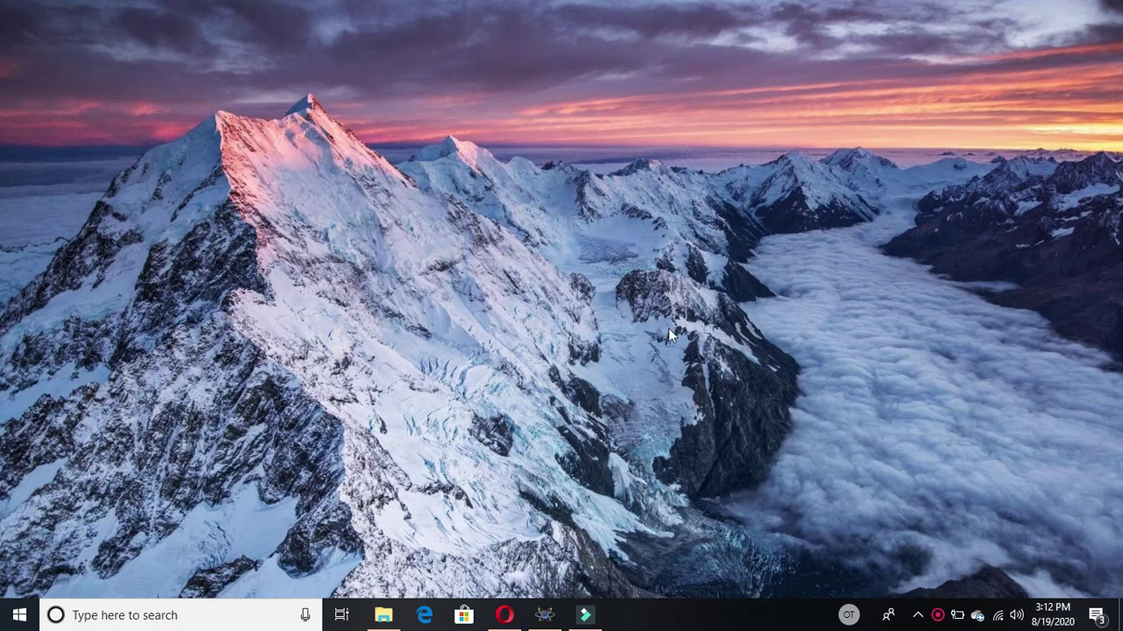
Launch Proteus 8 and open a blank Schematic Capture sheet from the Home Page
click(546, 616)
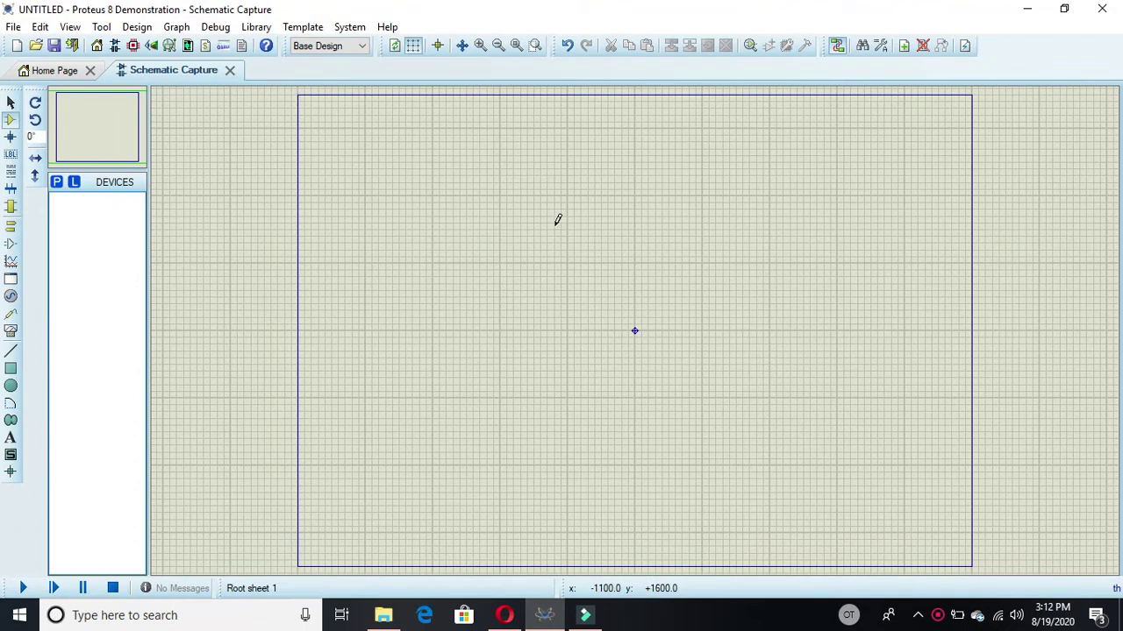
click(67, 73)
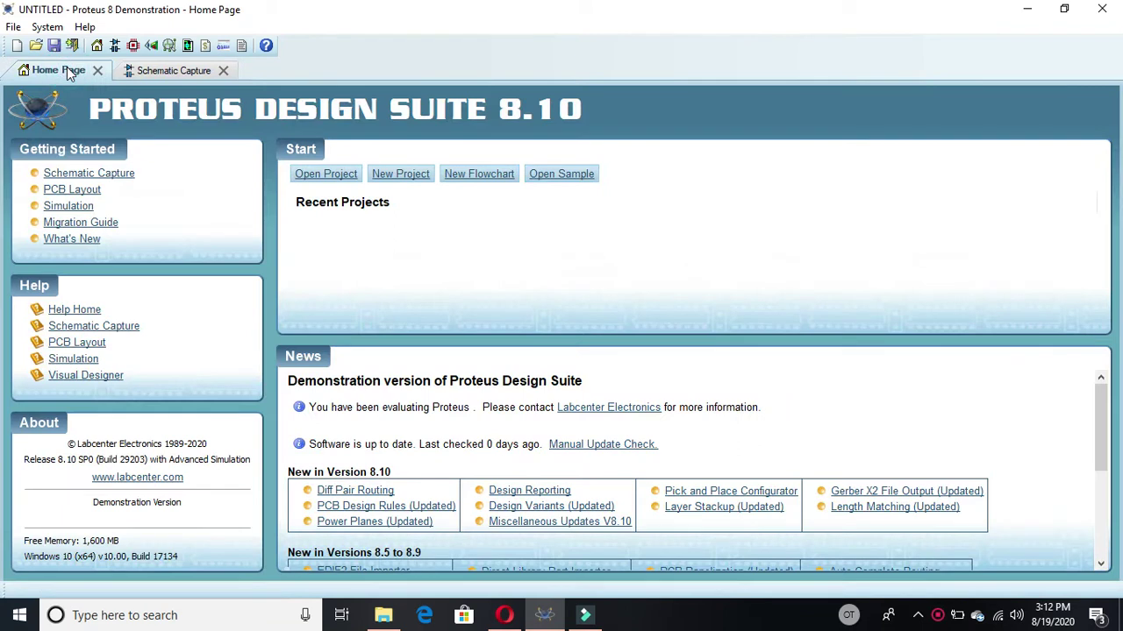
click(115, 48)
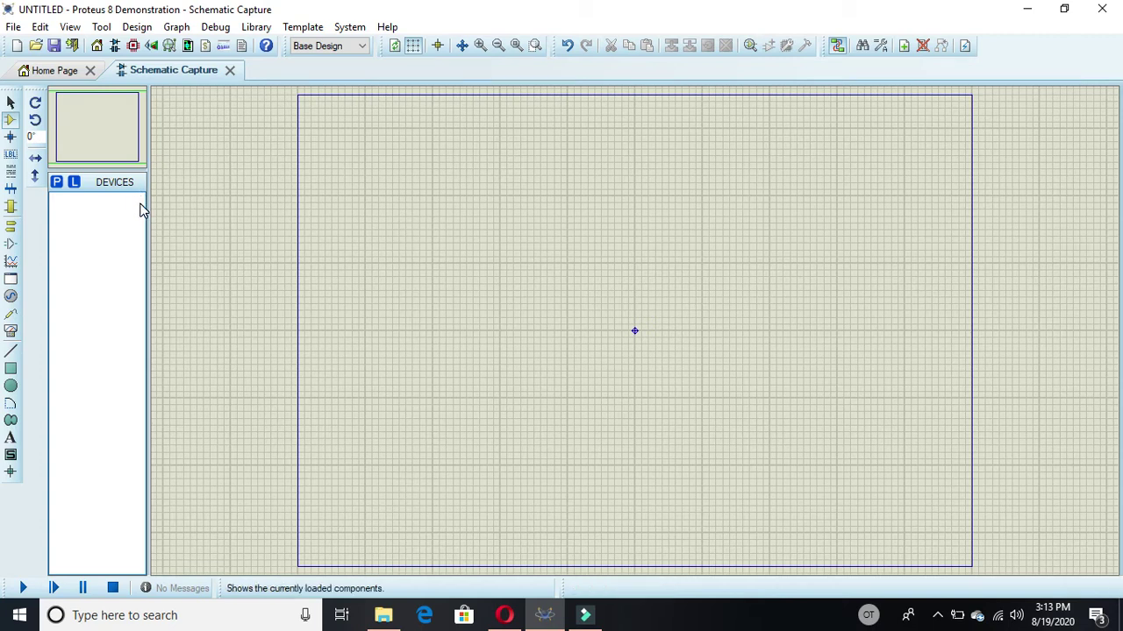
In Pick Devices, search '7400', add the 7400 quad NAND gate, then clear the keywords
click(57, 183)
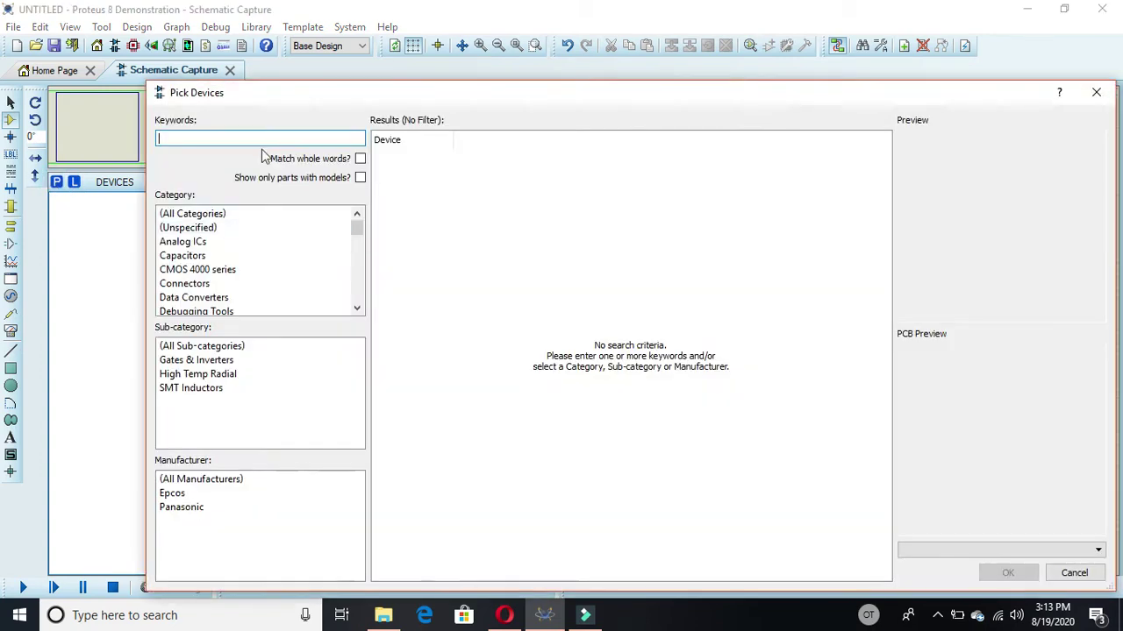
click(258, 138)
text(7400)
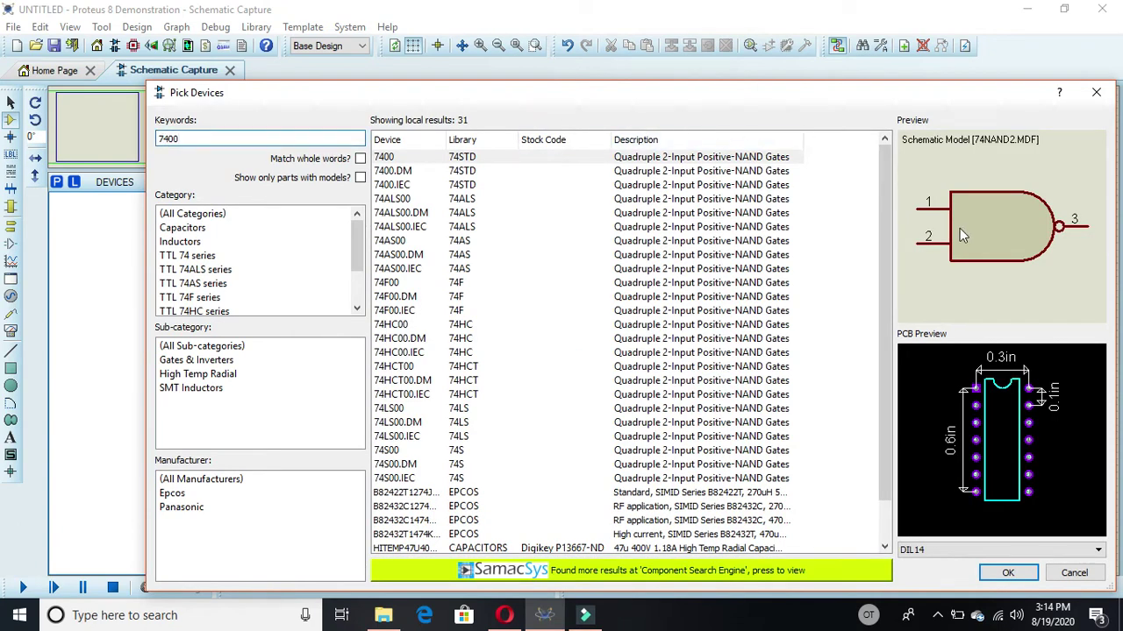
double_click(463, 158)
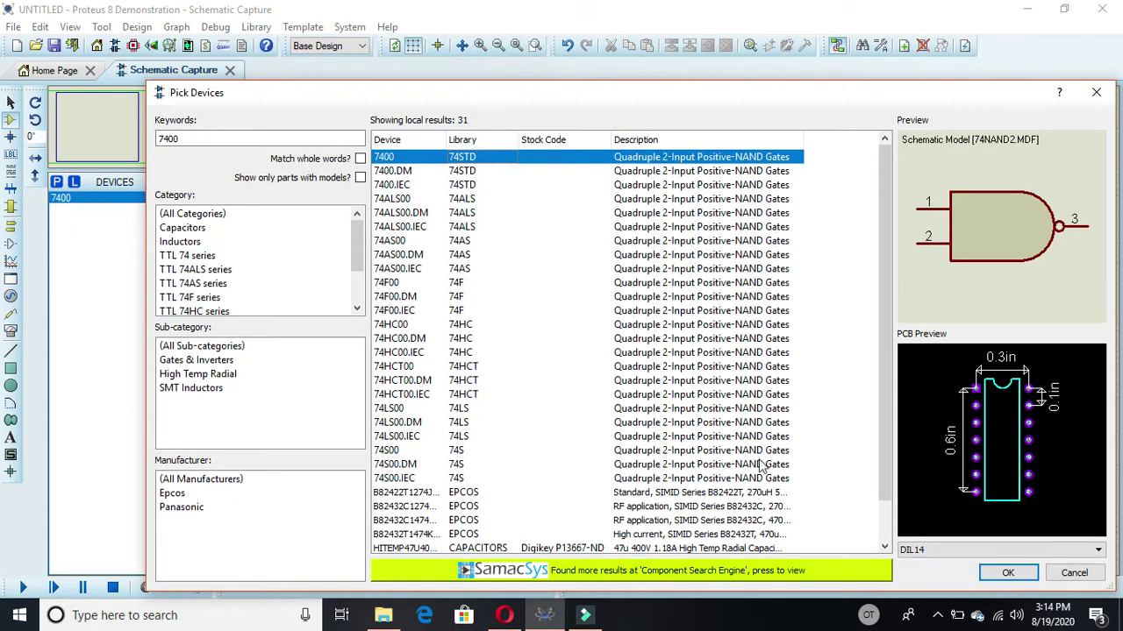
click(259, 140)
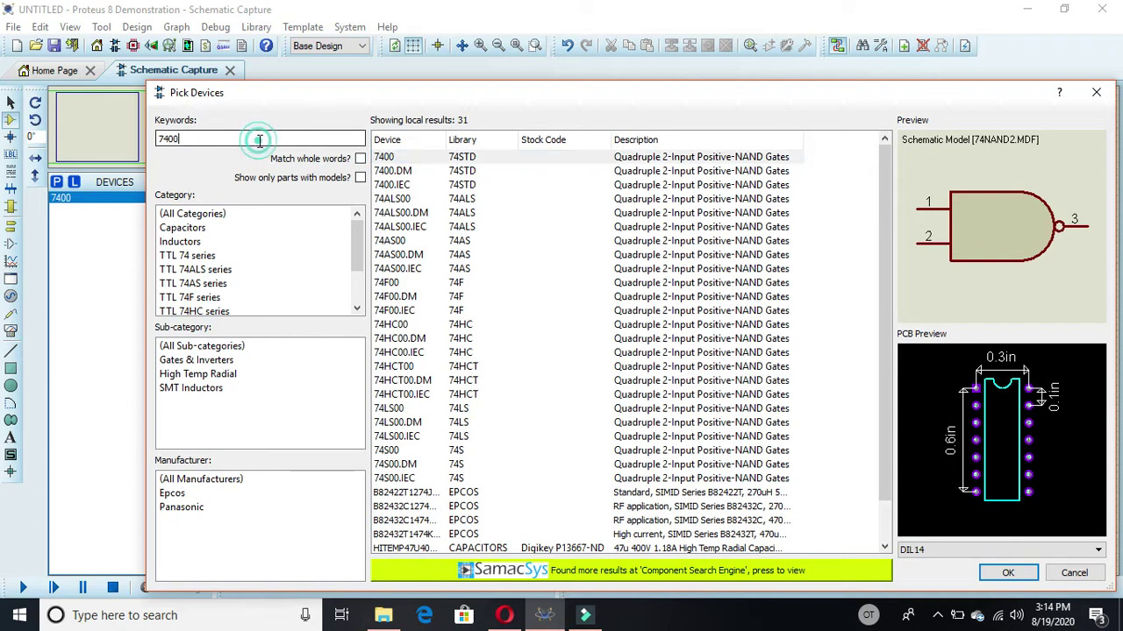
key(BackSpace)
key(BackSpace)
key(BackSpace)
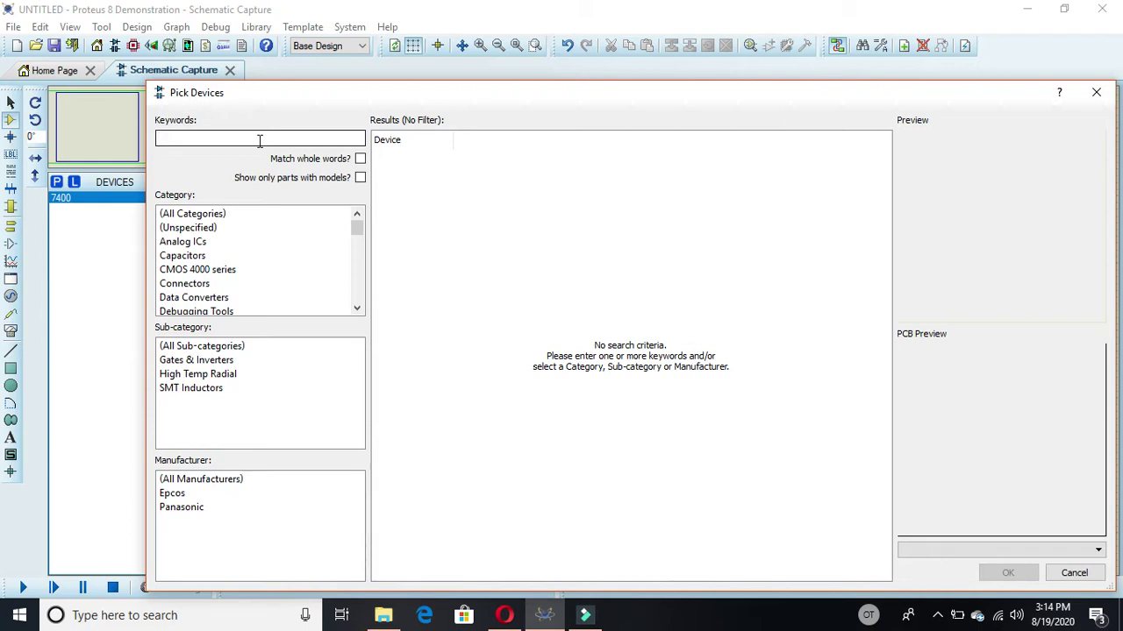
Search 'logic state', add LOGICPROBE (BIG) and LOGICSTATE, and close Pick Devices with OK
click(259, 140)
click(260, 140)
text(logic st)
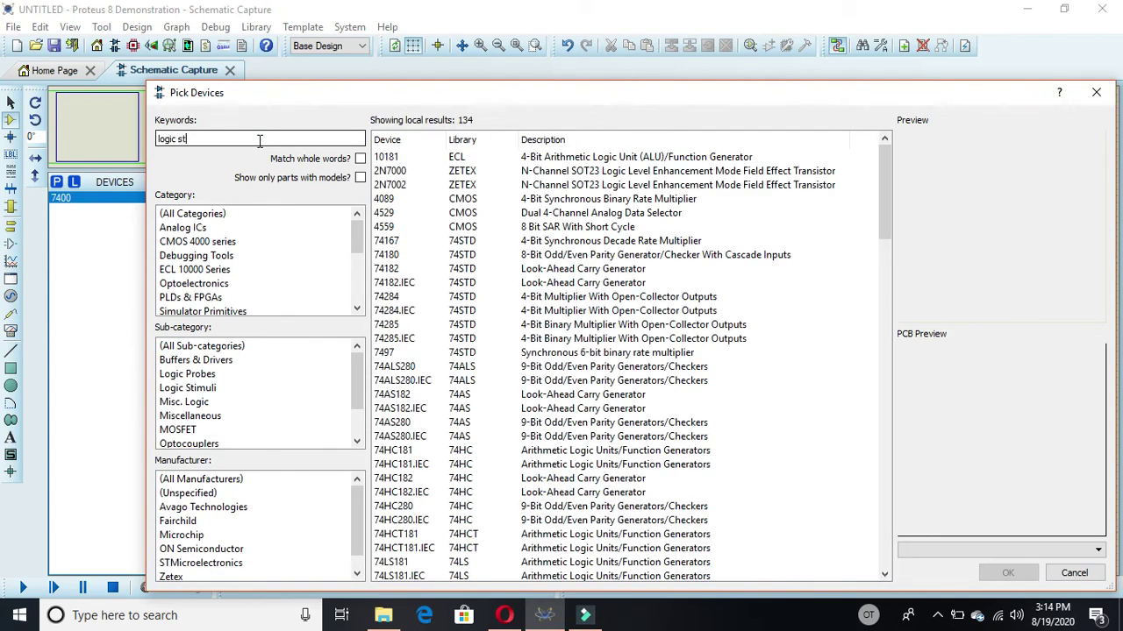
text(ate)
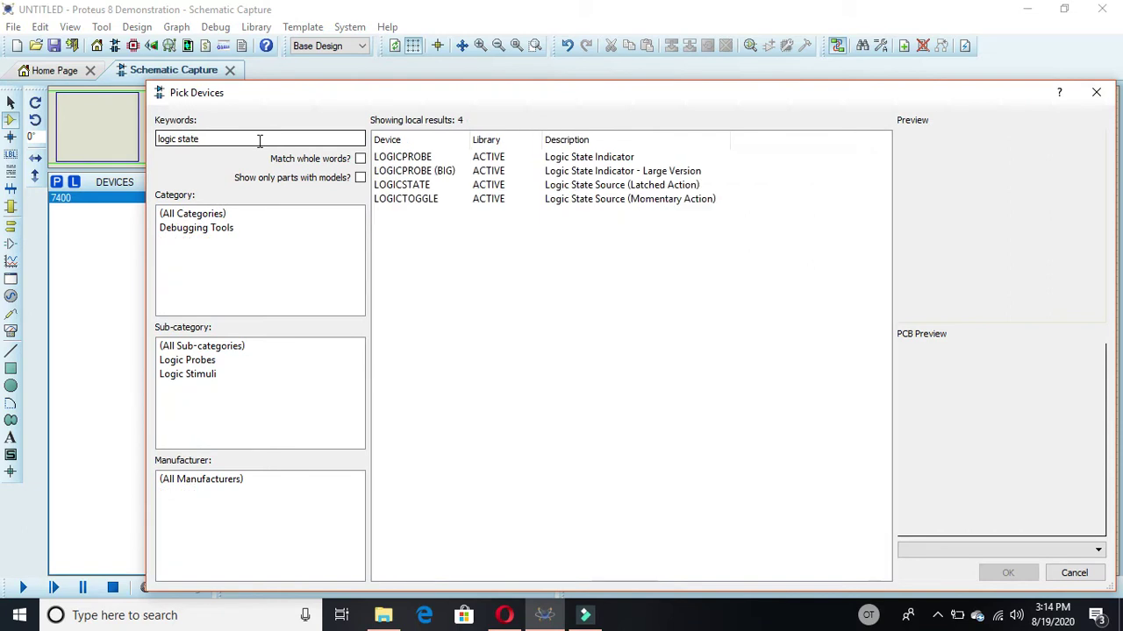
click(405, 186)
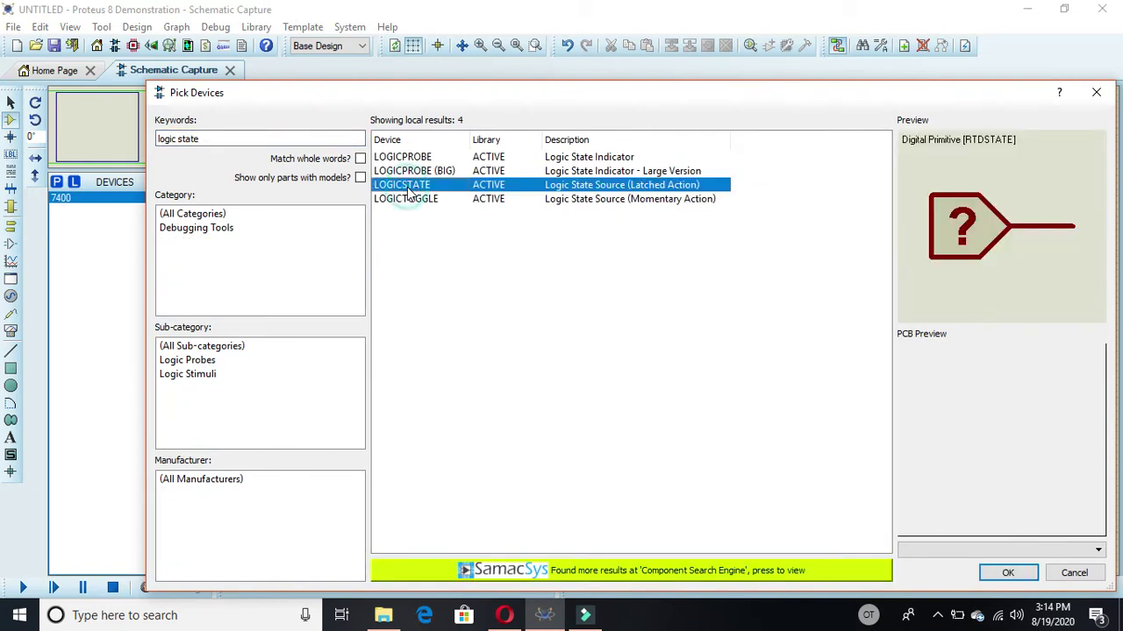
click(455, 171)
double_click(455, 173)
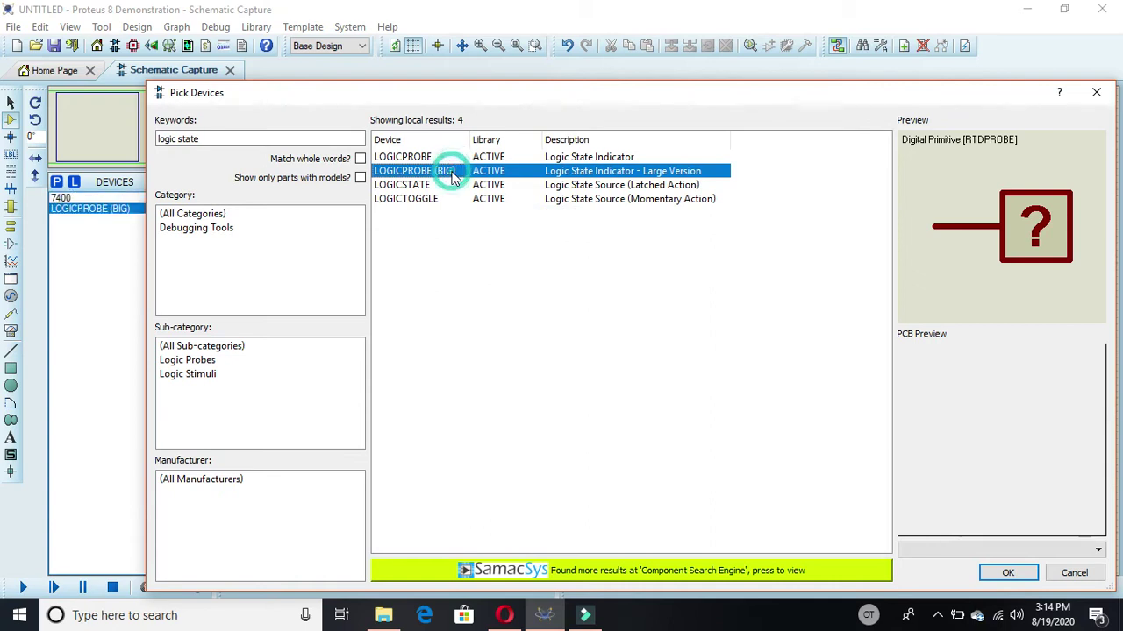
double_click(434, 185)
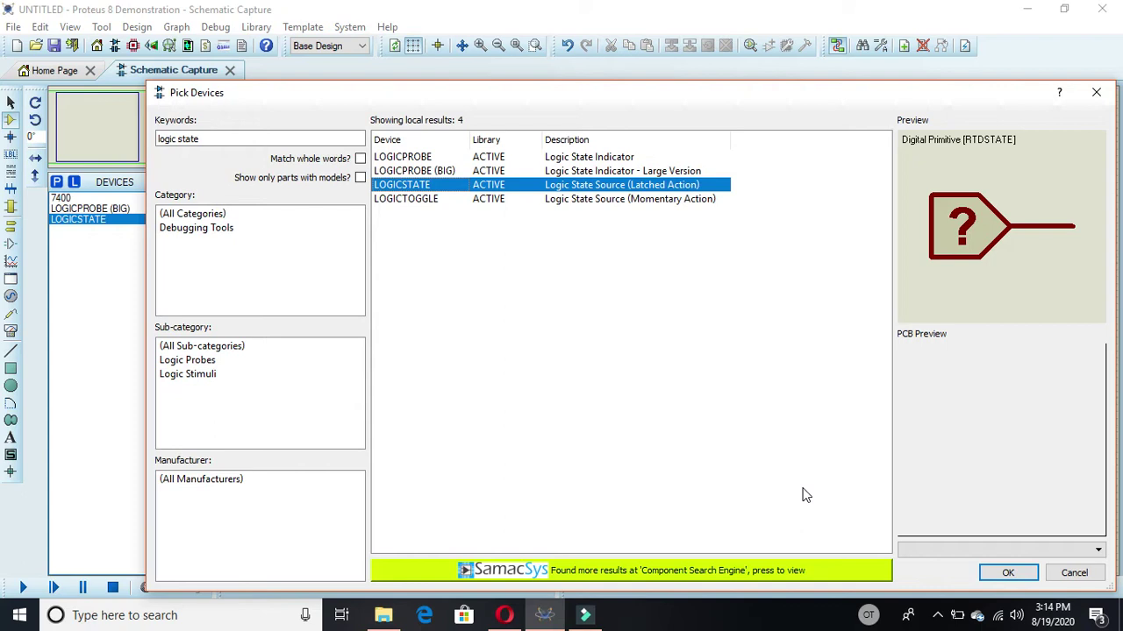
click(1006, 572)
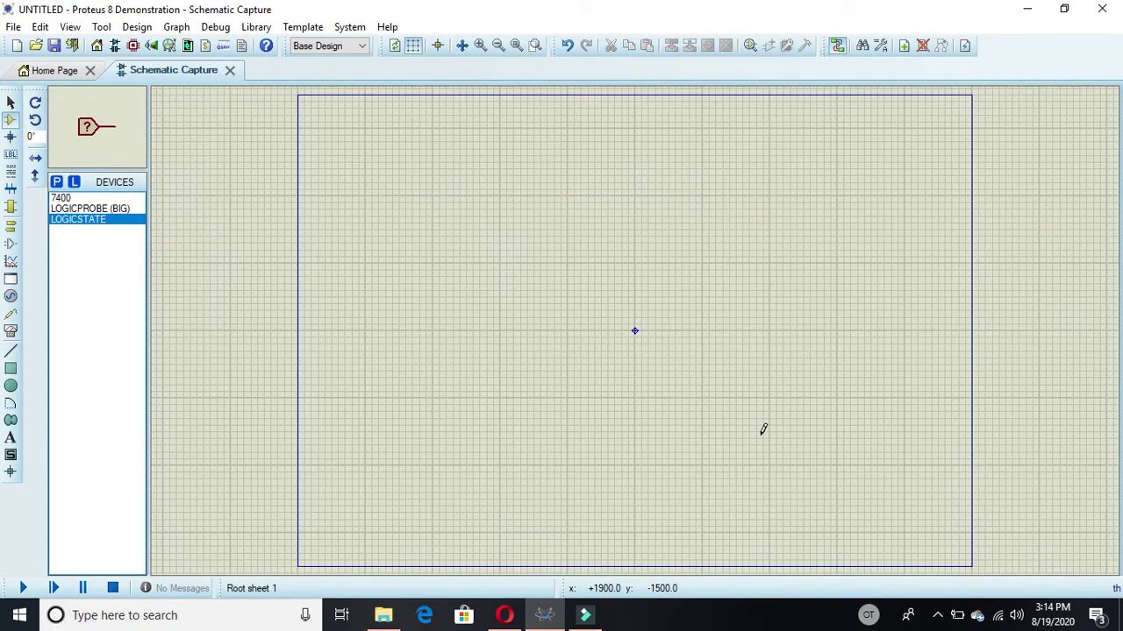
Place 7400 gates U1:A, U1:B and U1:C stacked, U1:D to the left, U2:A to the right
click(70, 200)
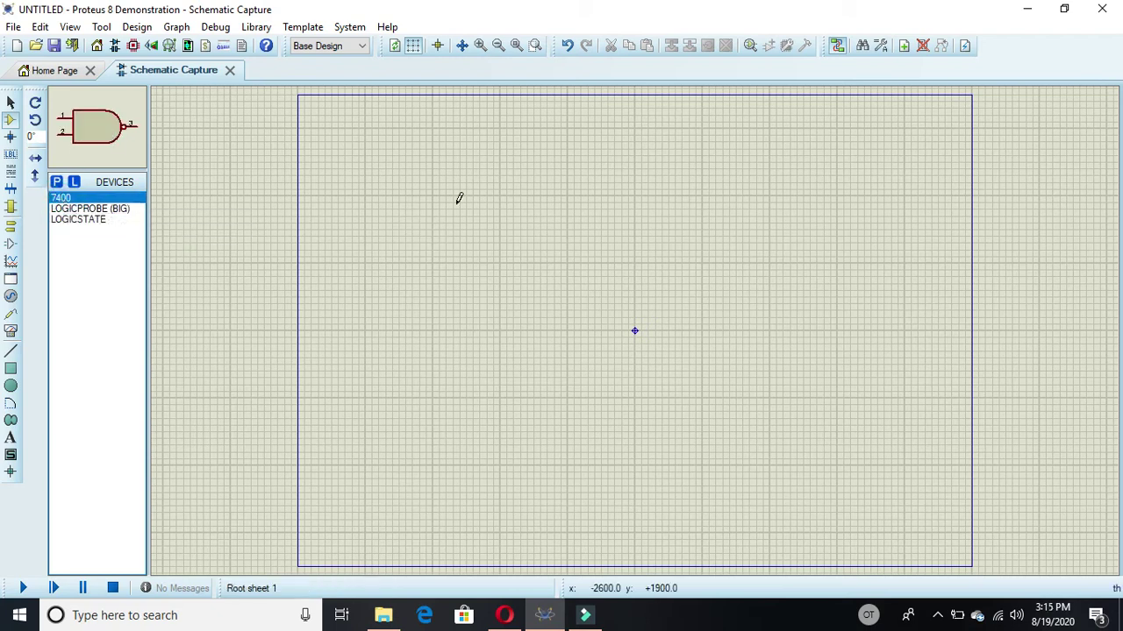
click(562, 184)
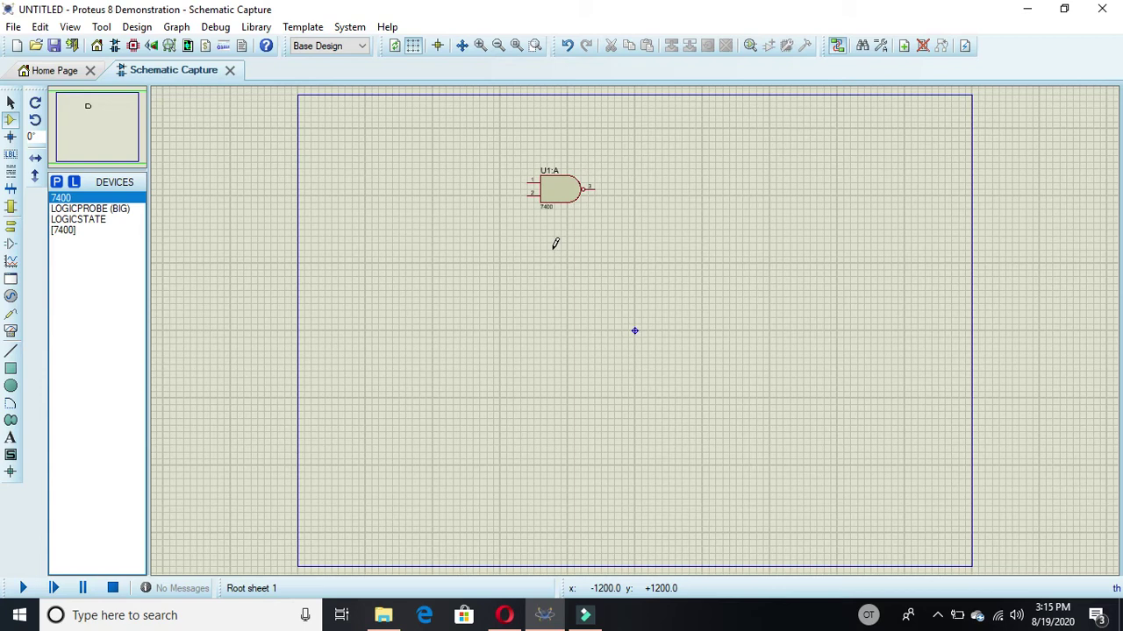
scroll(556, 244, up, 1)
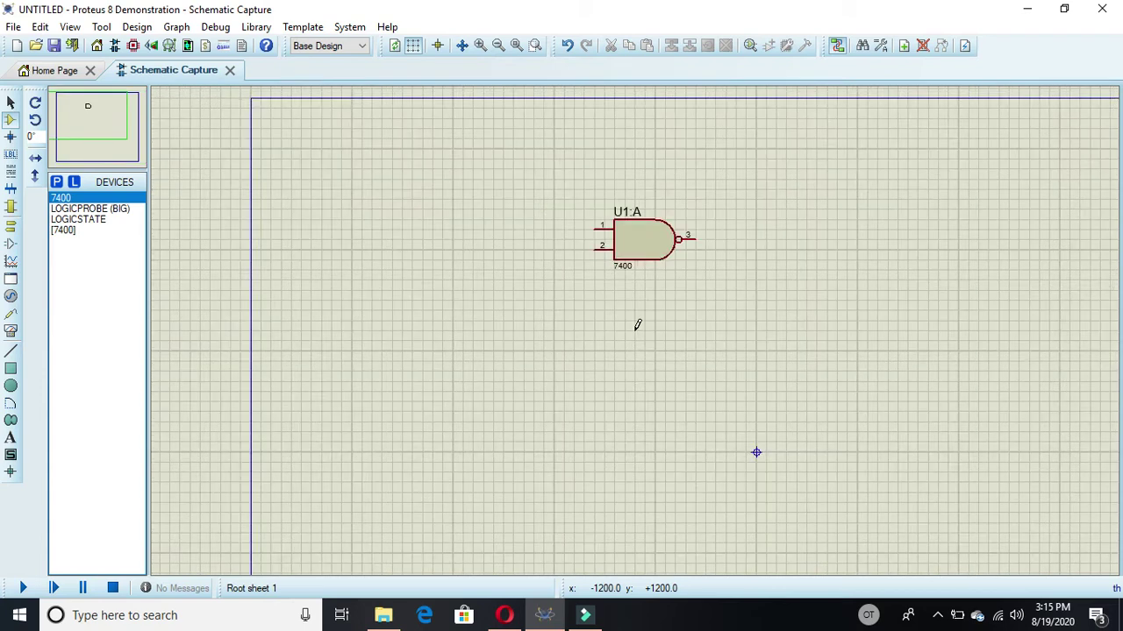
click(640, 333)
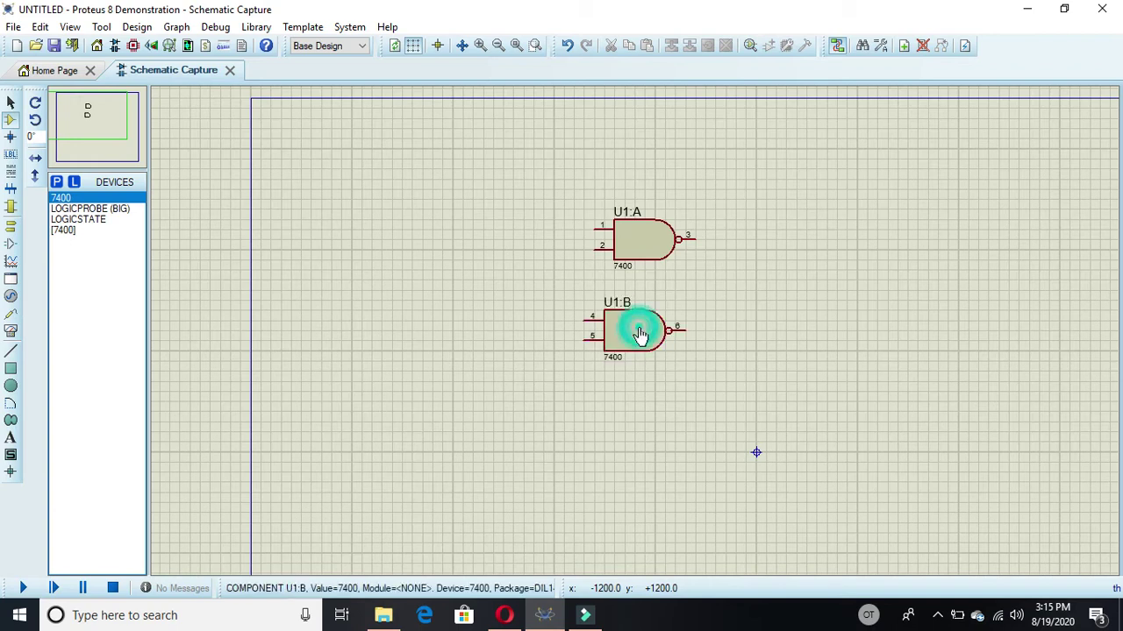
click(625, 443)
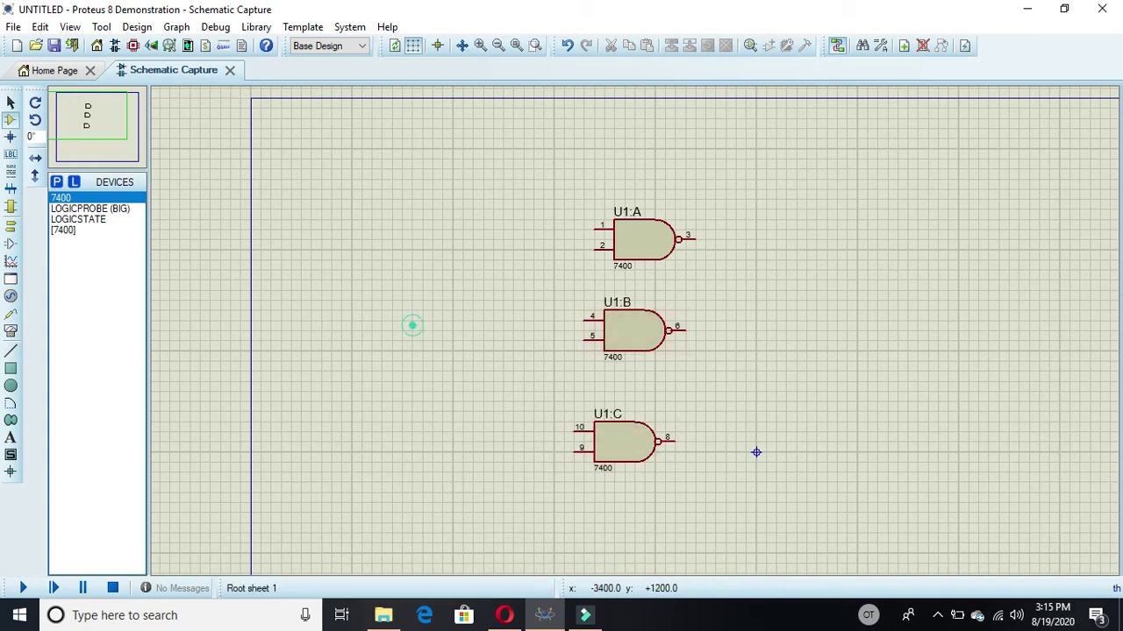
click(413, 330)
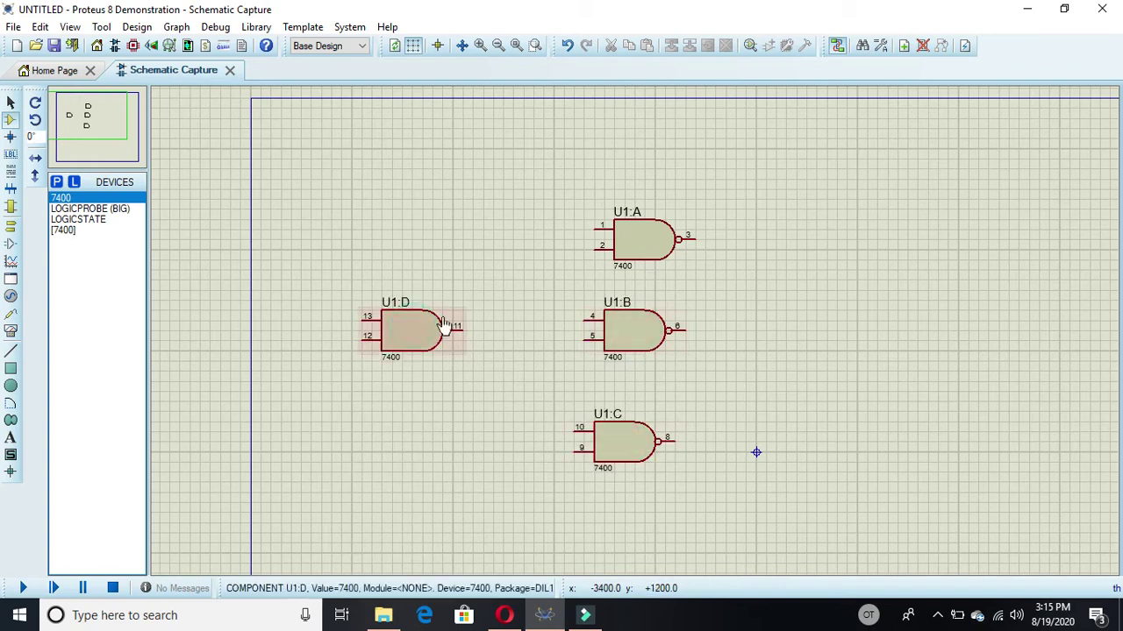
click(874, 331)
click(874, 332)
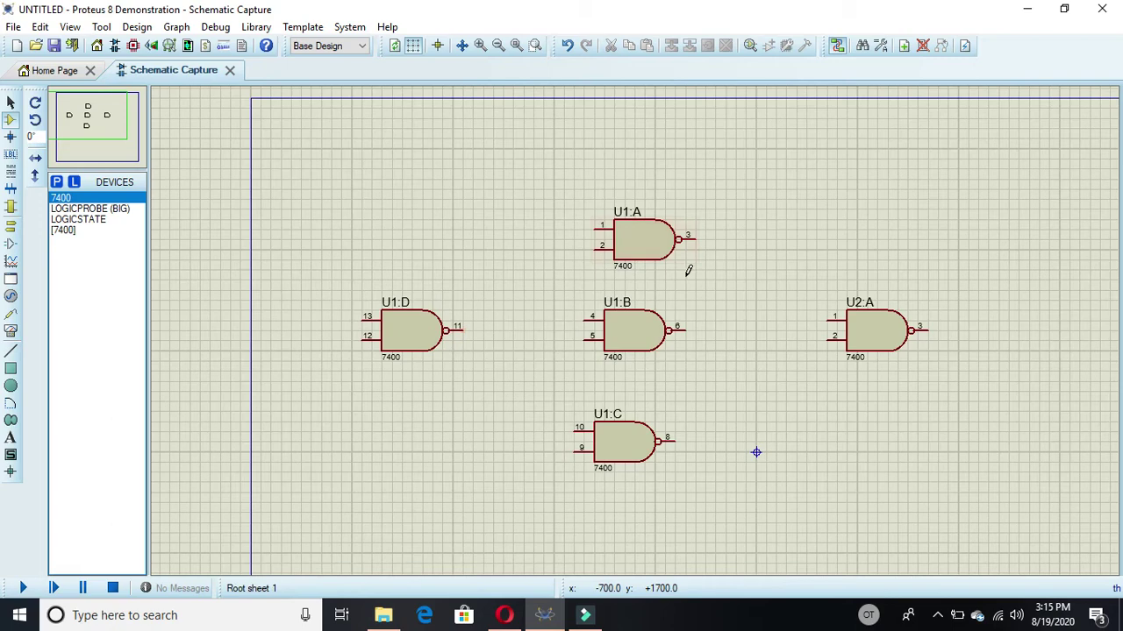
Pan the view with the overview window to centre the five gates
click(88, 119)
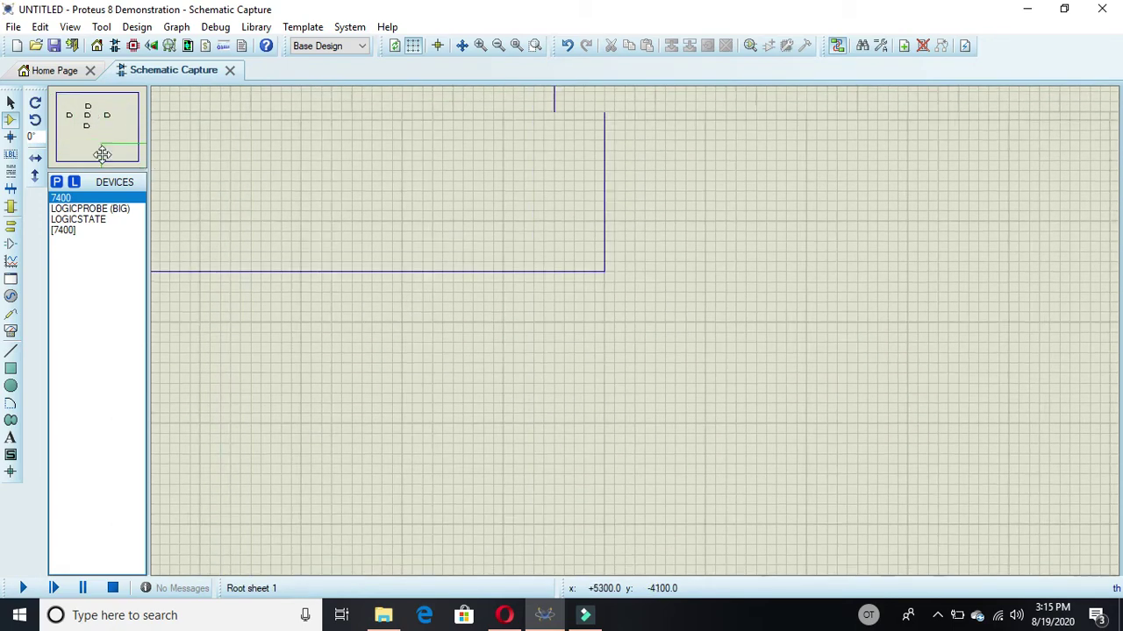
click(78, 118)
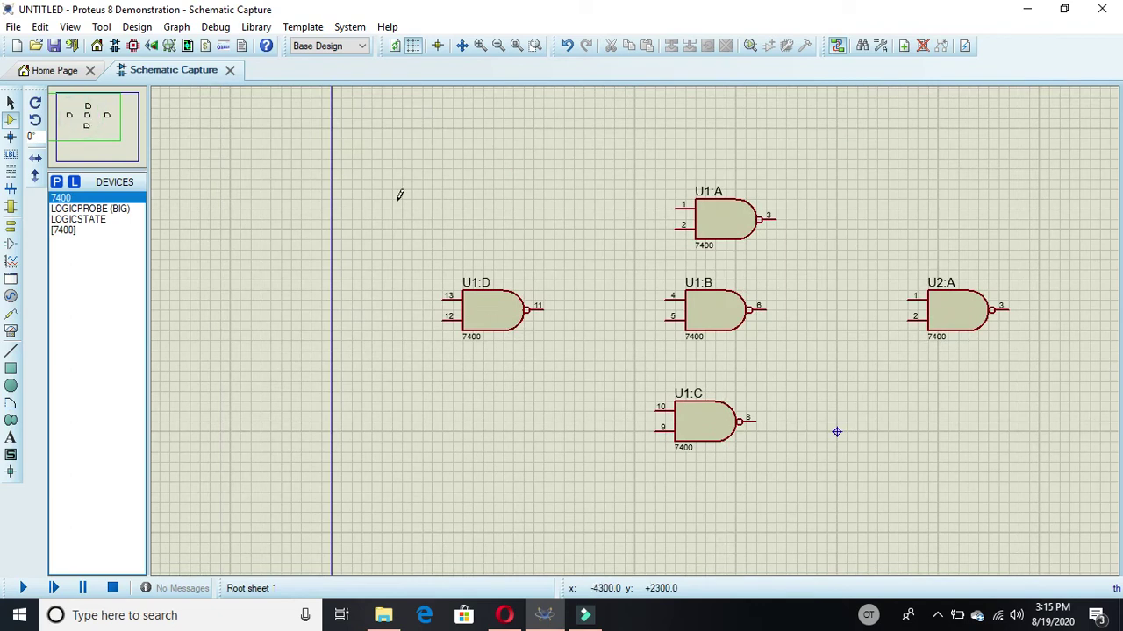
click(100, 119)
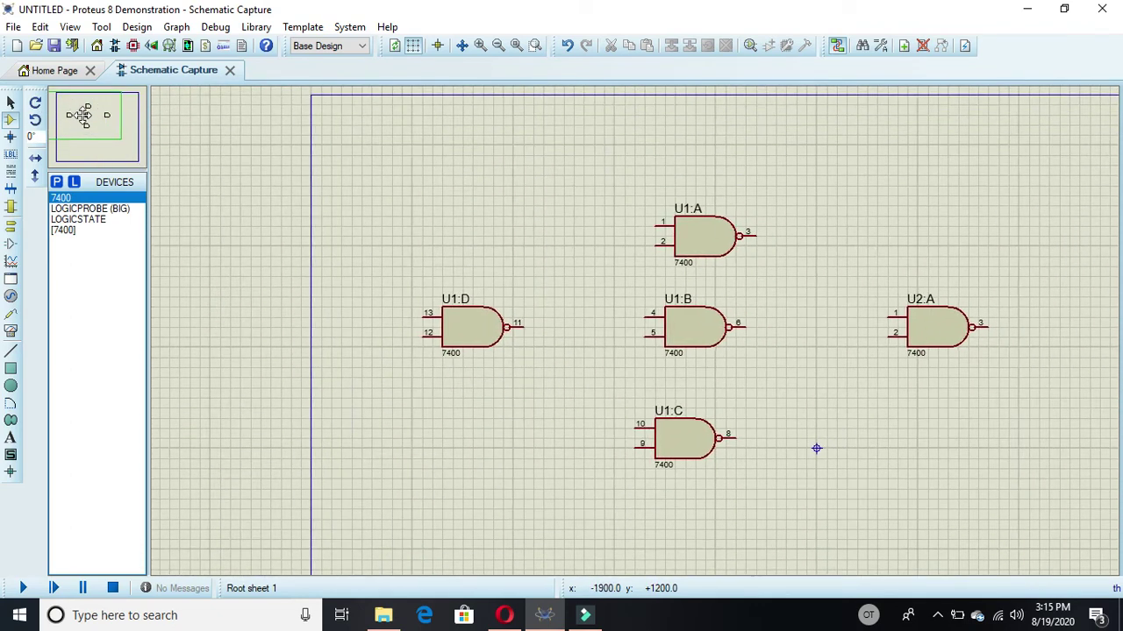
click(86, 118)
click(87, 119)
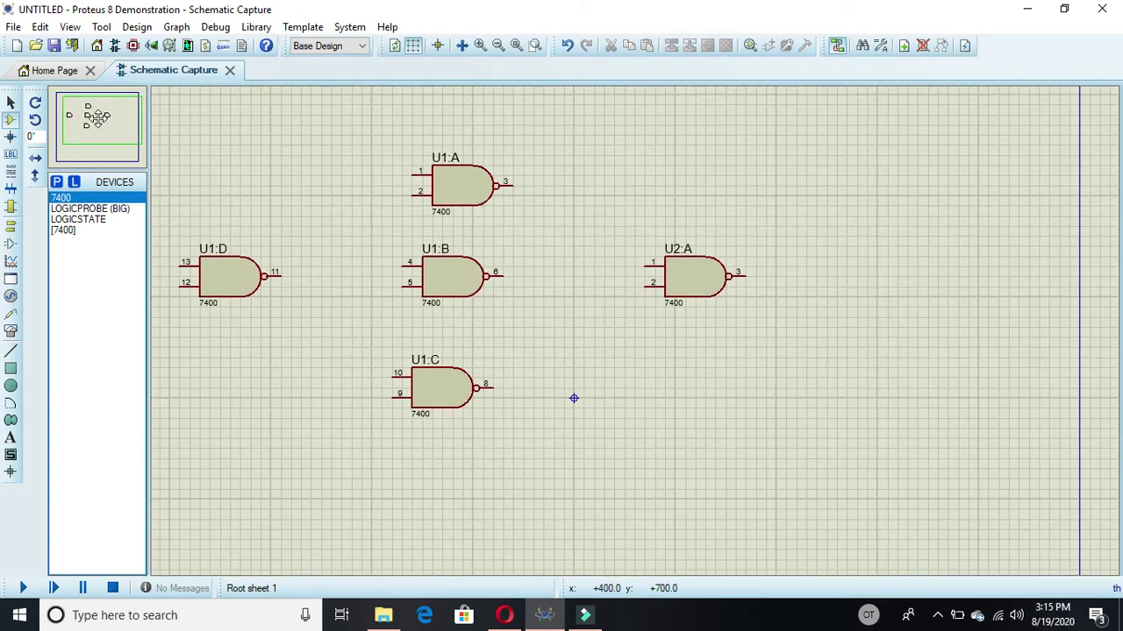
click(91, 114)
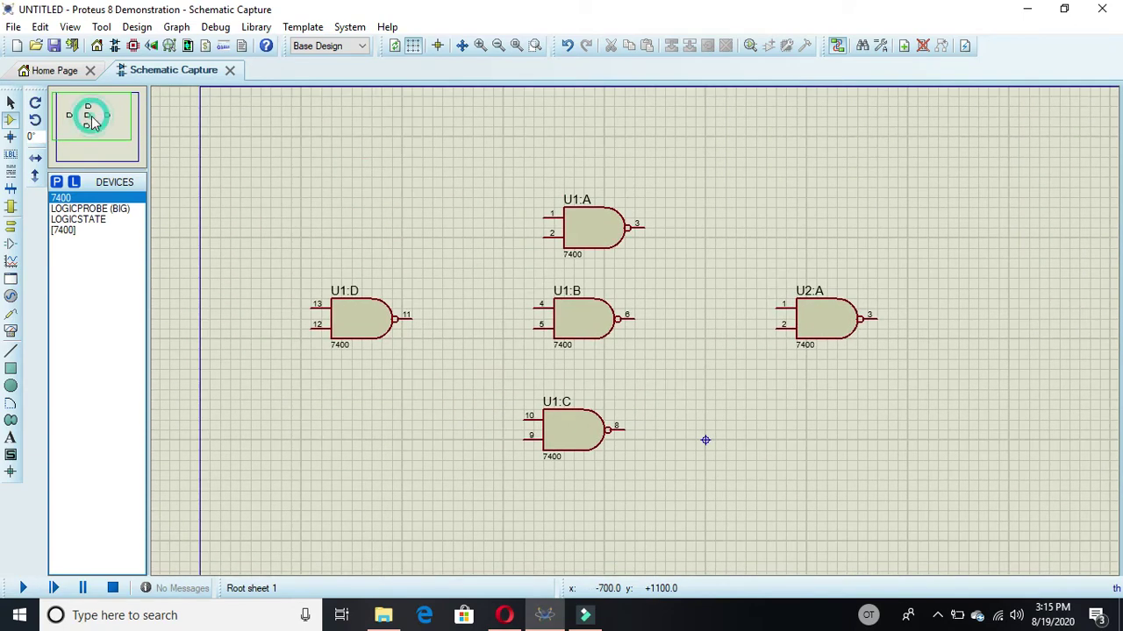
Place LOGICPROBE (BIG) indicators to the right of gates U2:A and U1:C
click(70, 212)
double_click(70, 215)
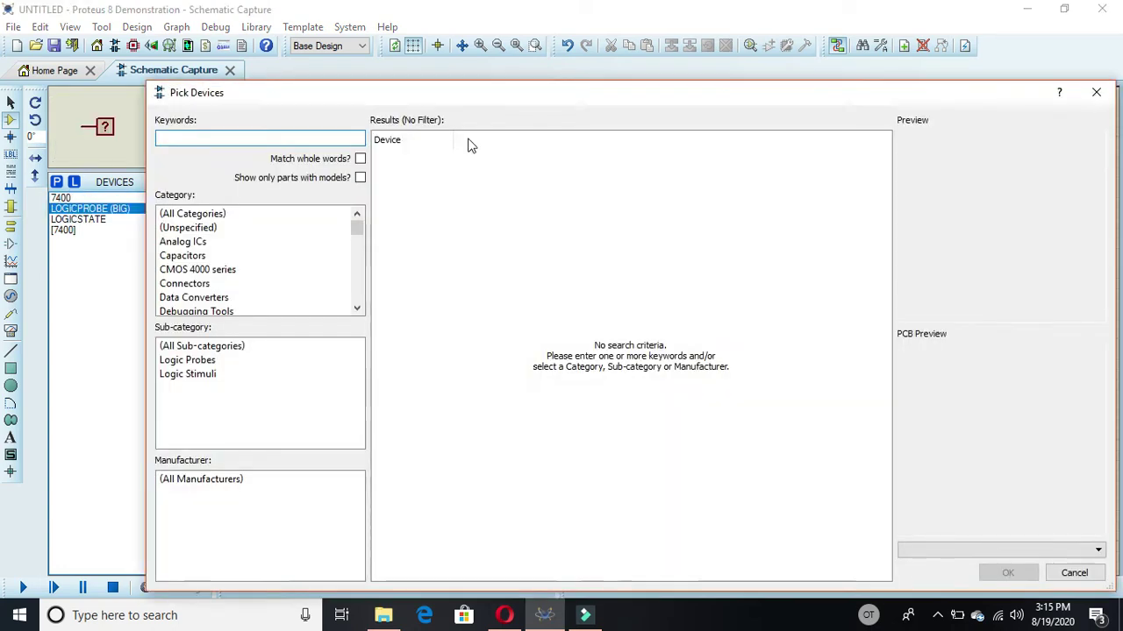
click(1094, 93)
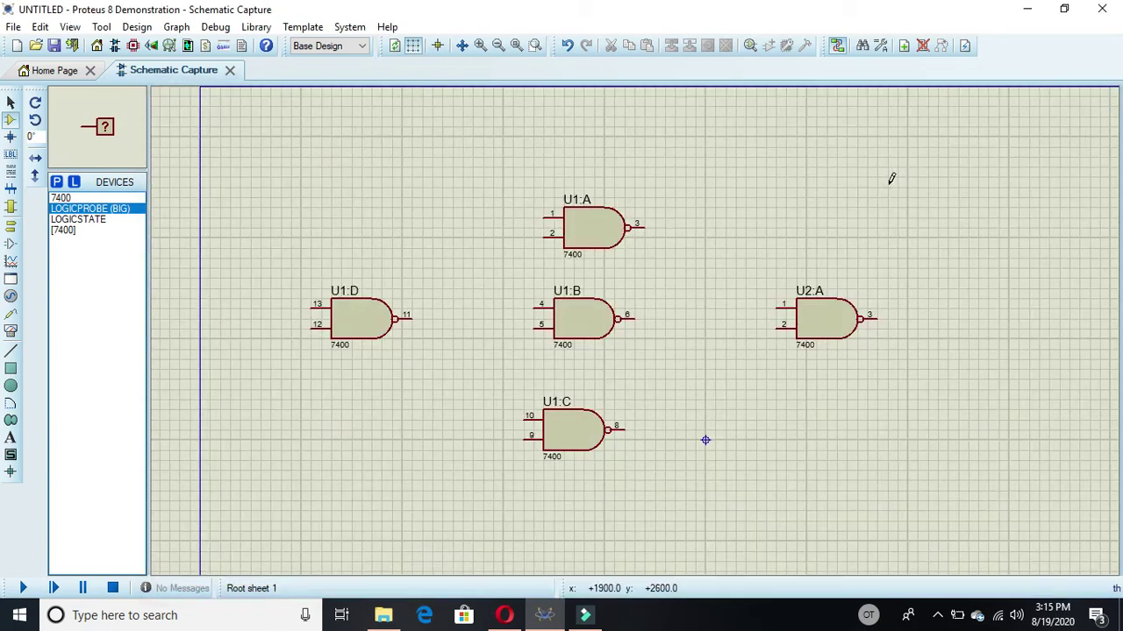
click(971, 307)
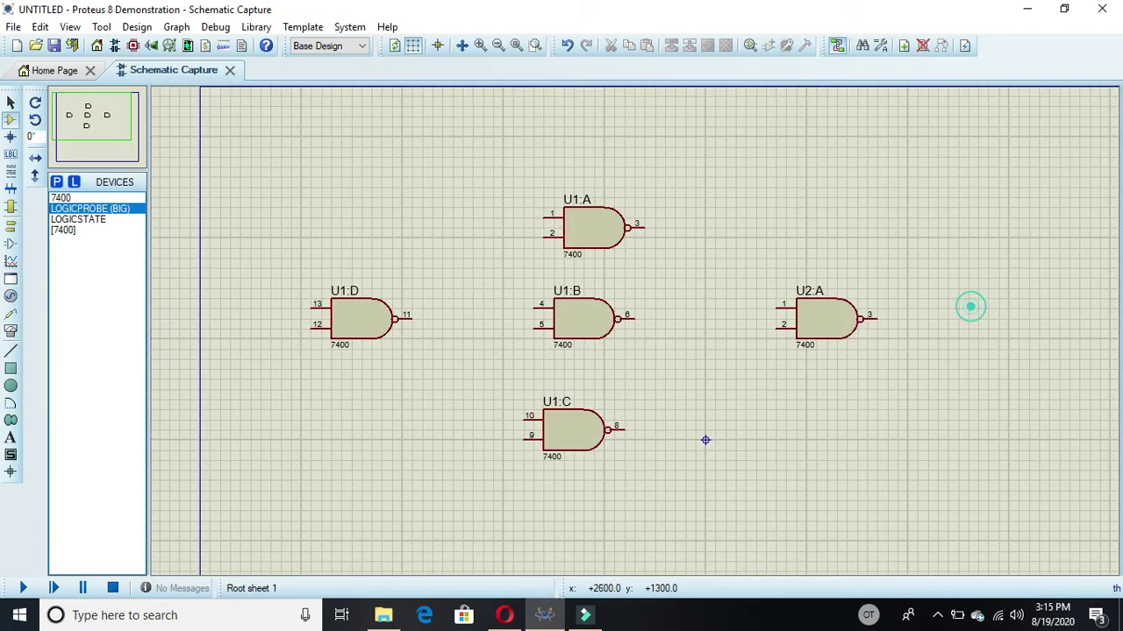
click(724, 441)
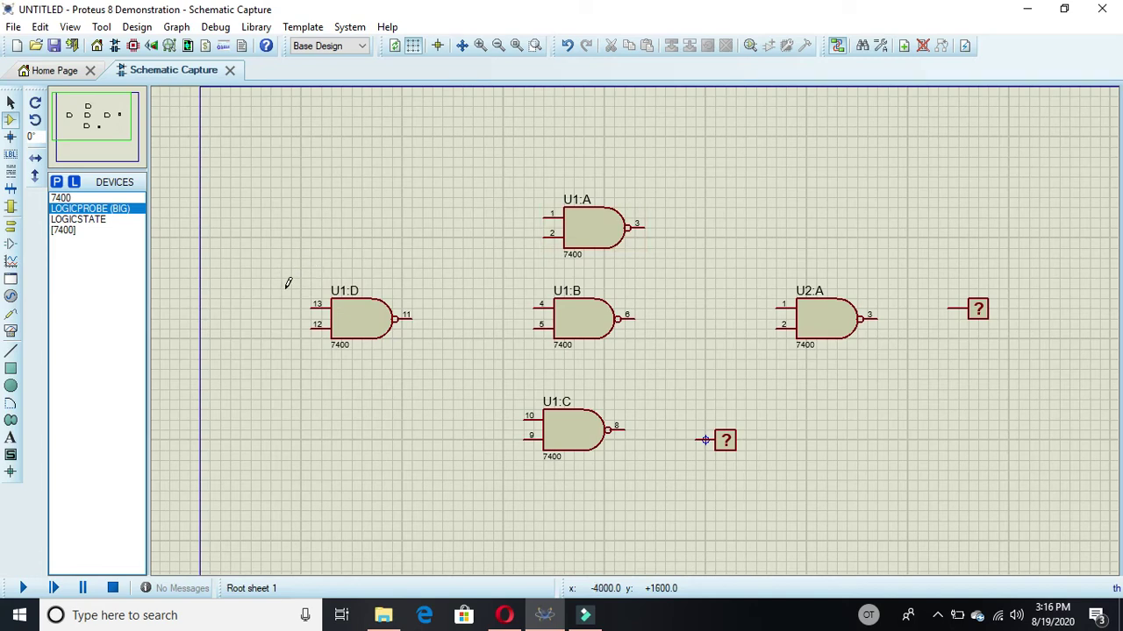
double_click(84, 222)
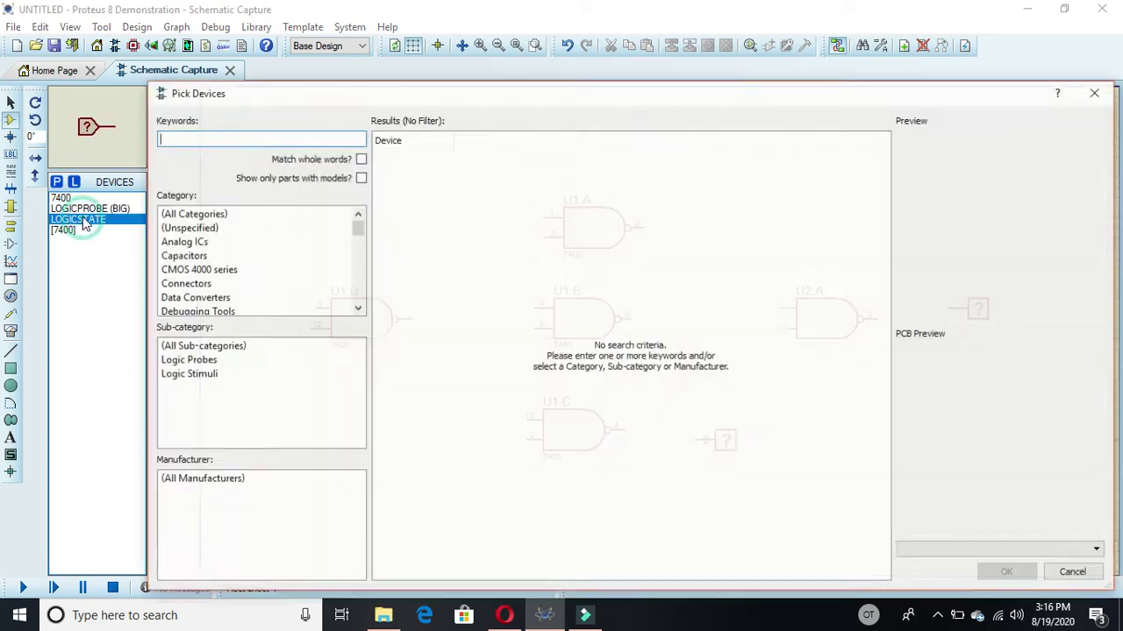
click(1073, 574)
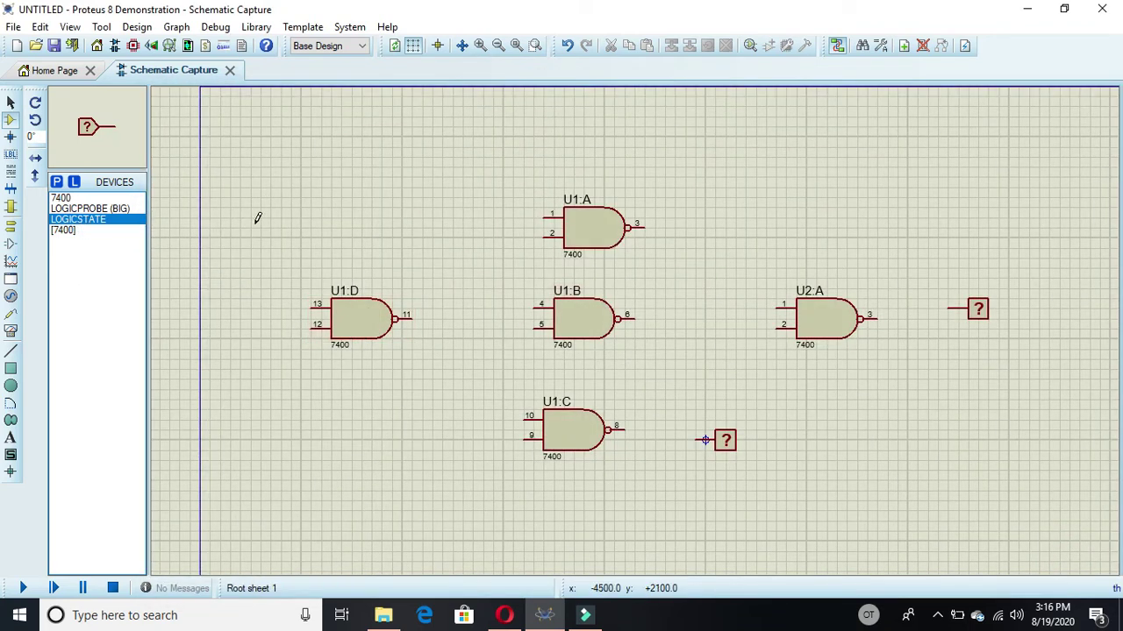
Place two LOGICSTATE inputs left of U1:D and wire them to pins 13 and 12
click(231, 305)
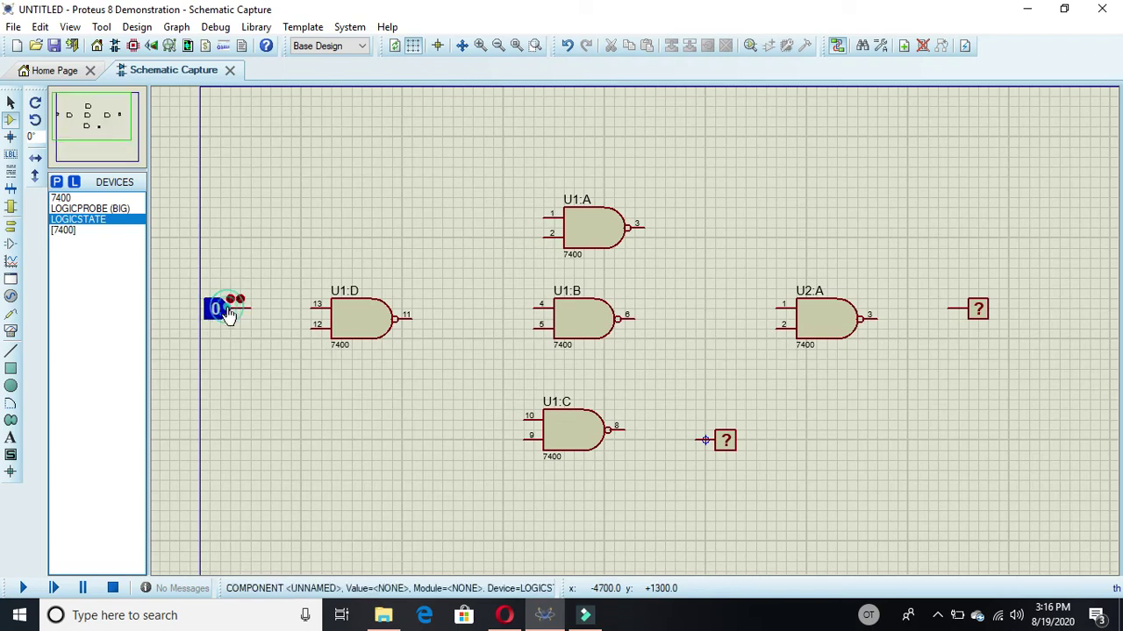
click(217, 345)
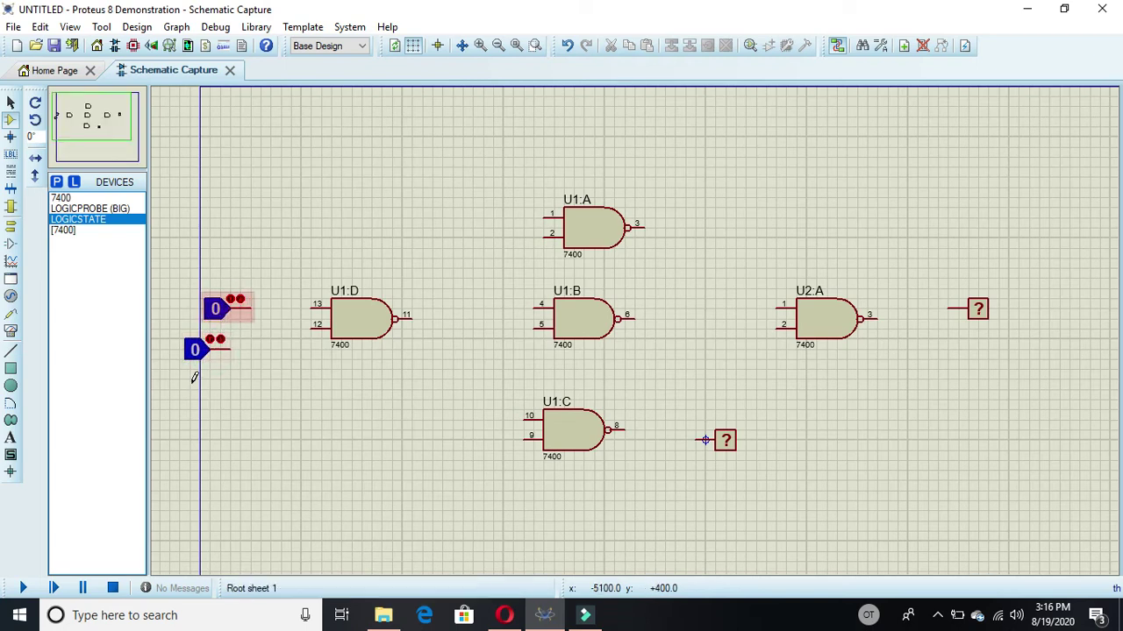
click(253, 305)
click(313, 305)
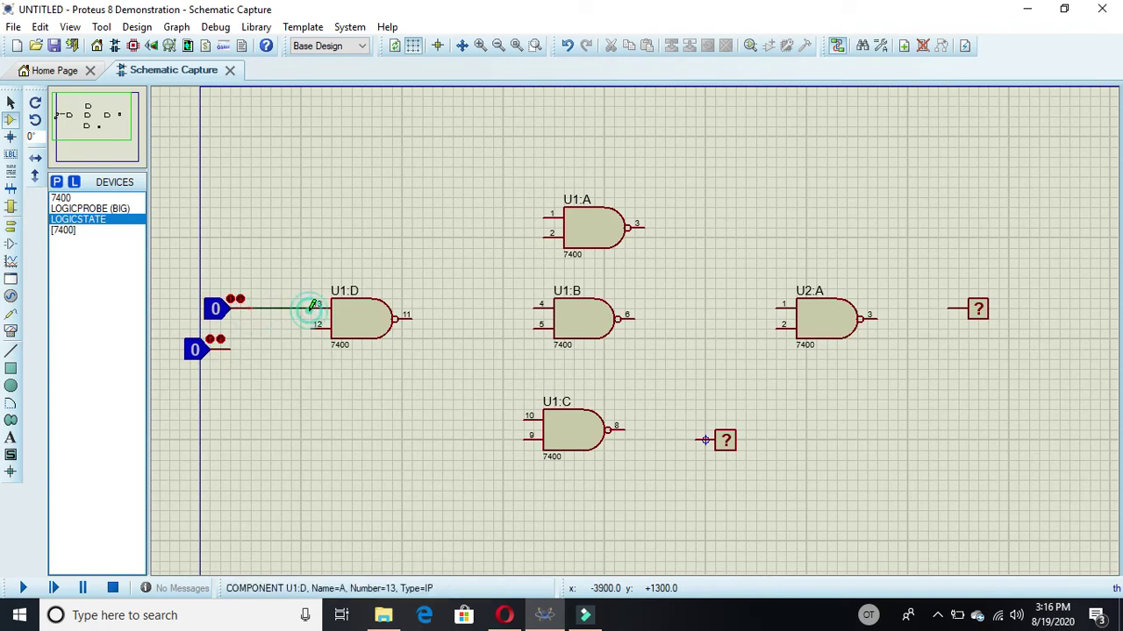
click(230, 346)
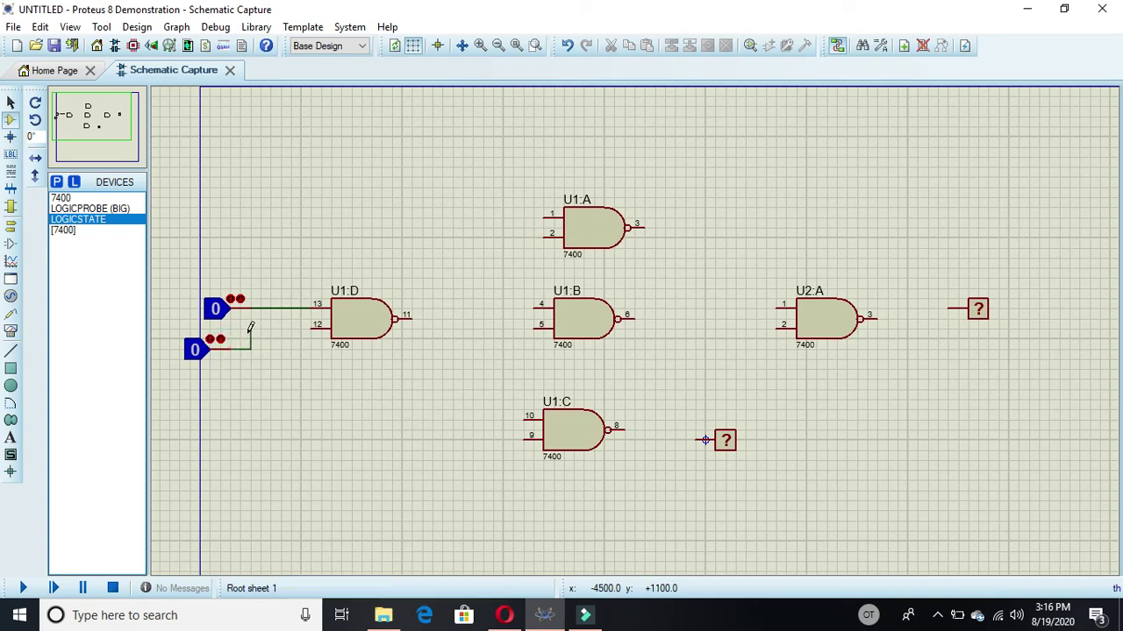
click(312, 327)
click(312, 327)
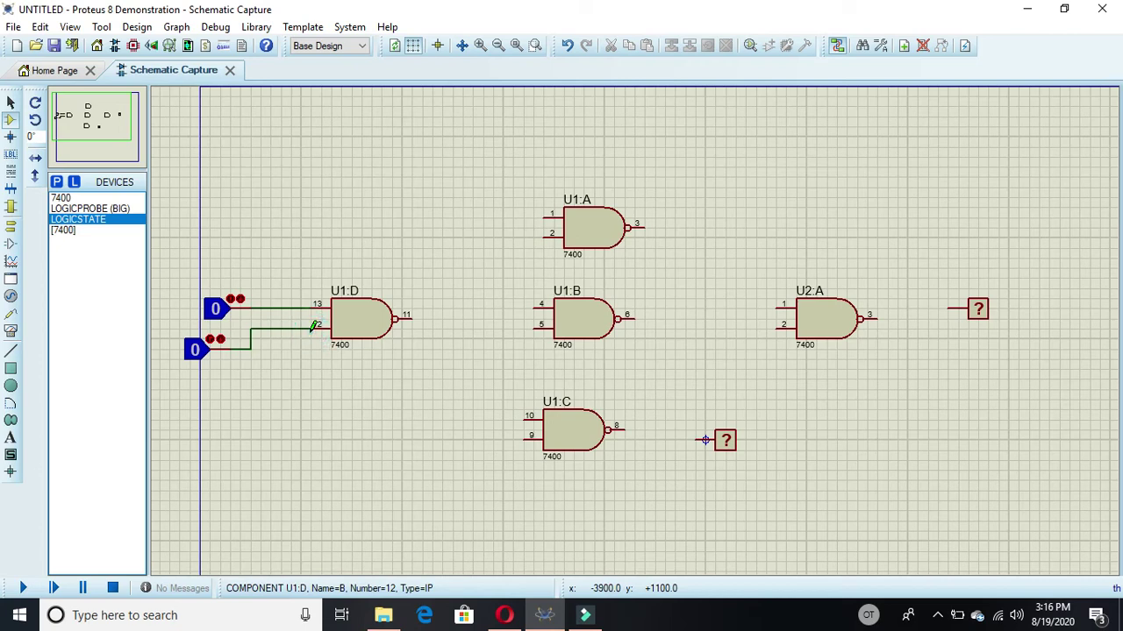
Wire U1:A pin 1 onto the first input's wire to U1:D pin 13
click(537, 213)
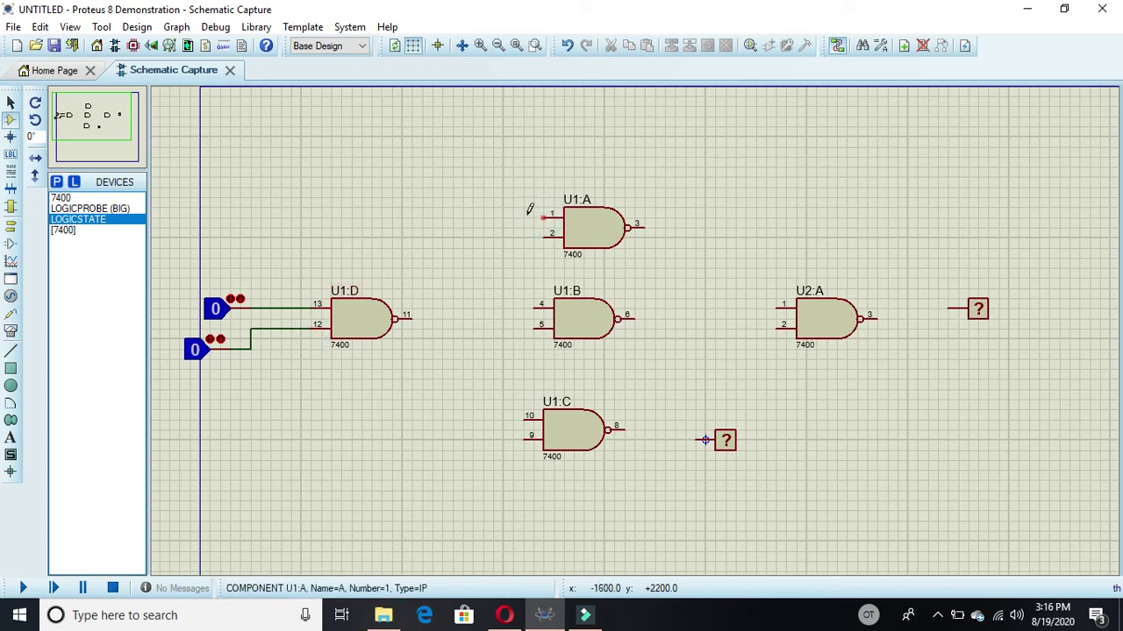
click(269, 215)
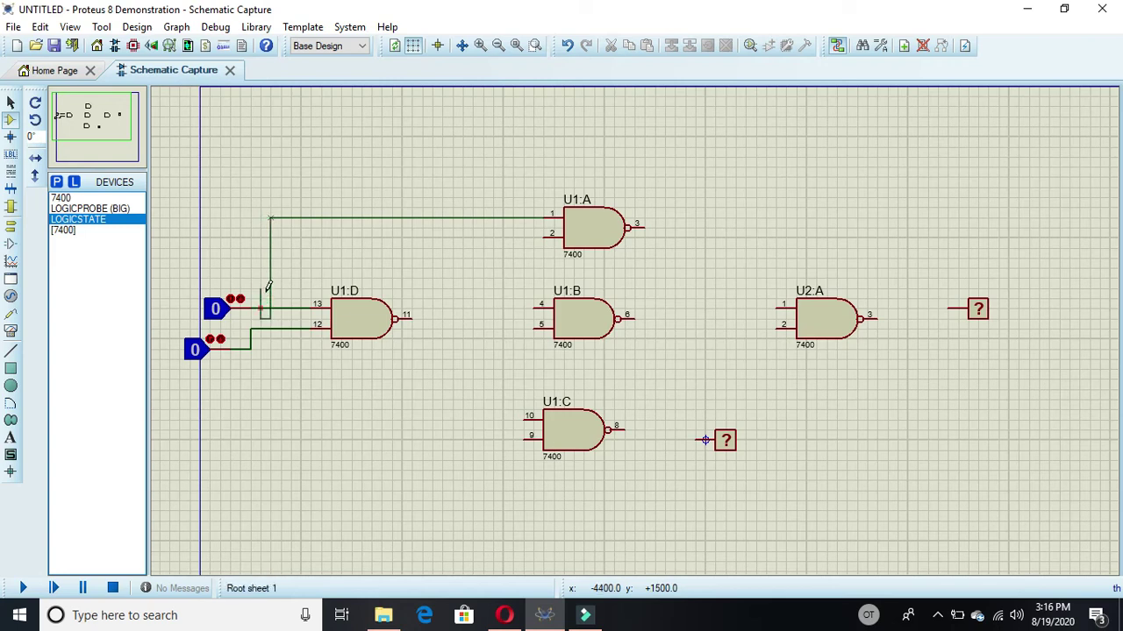
click(269, 306)
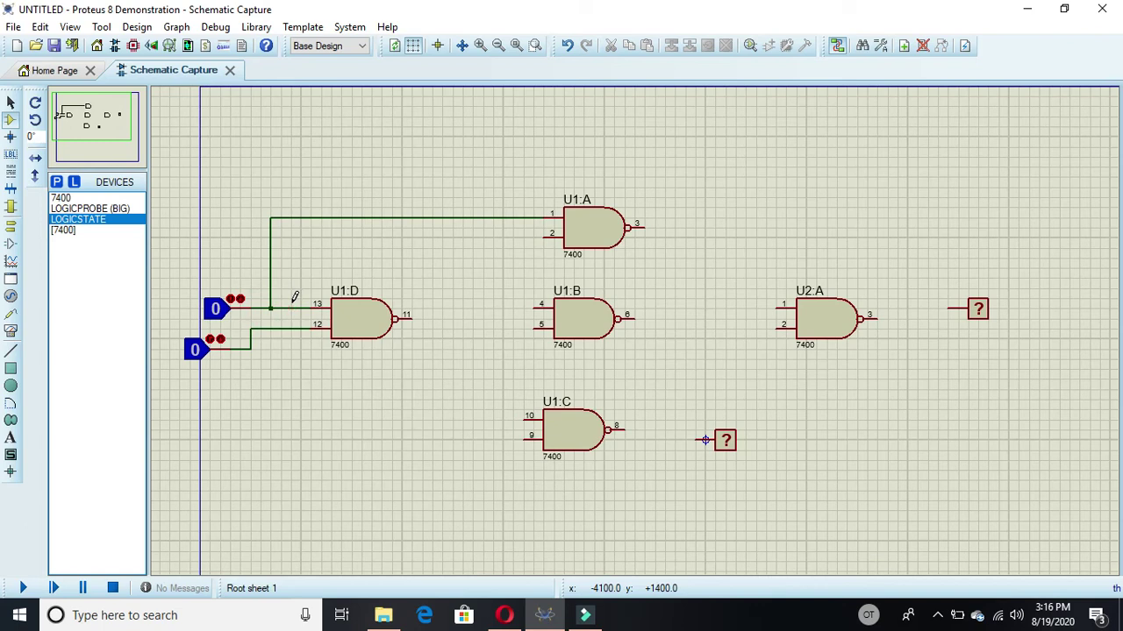
Wire U1:D output pin 11 to U1:B pin 4 and branch it to U1:A pin 2
click(413, 319)
click(484, 309)
click(535, 306)
click(546, 232)
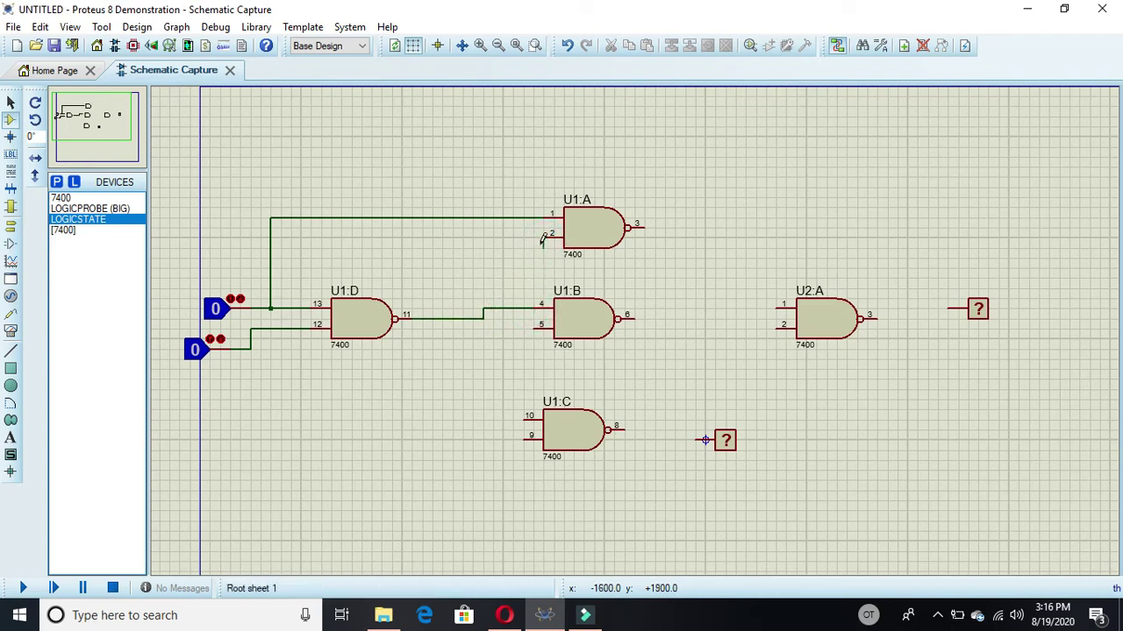
click(502, 237)
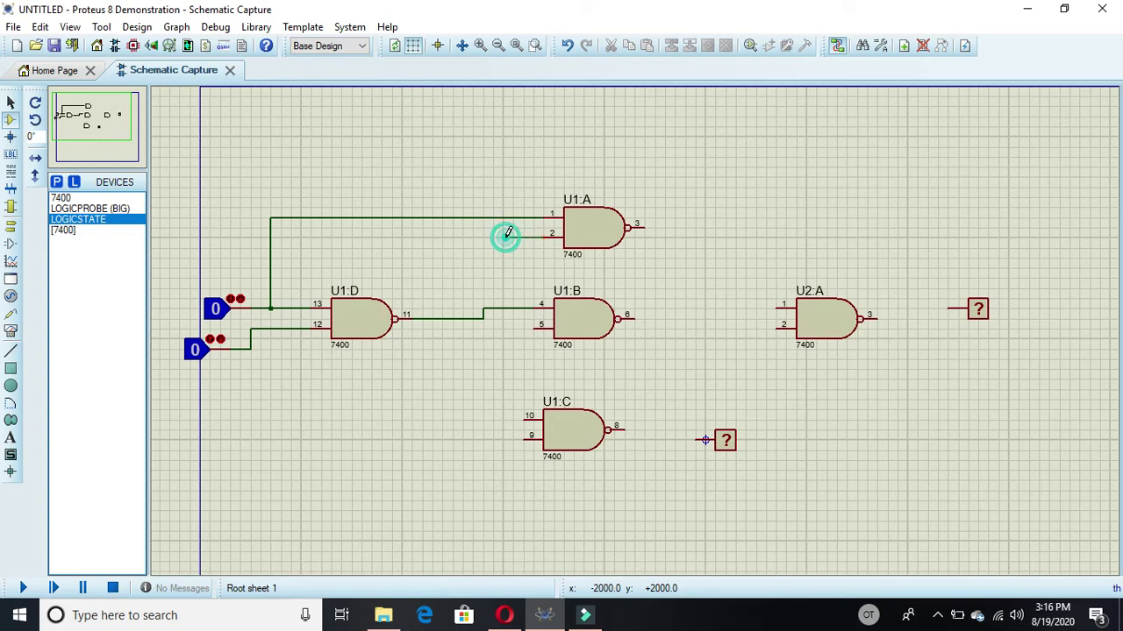
click(505, 307)
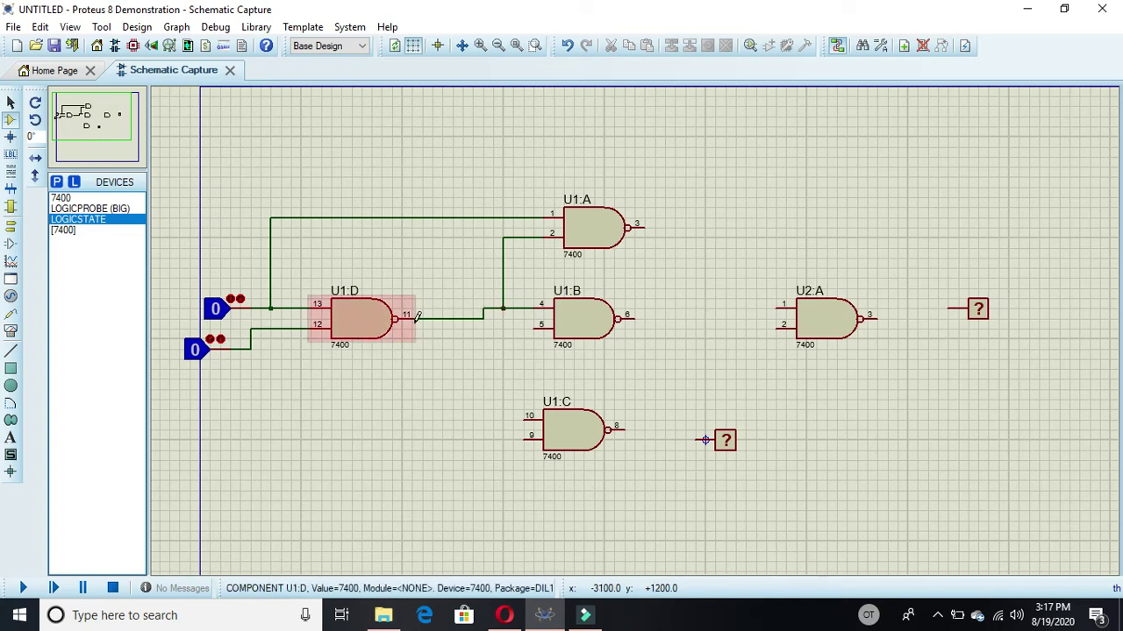
Wire U1:B pin 5 to the second input, and tie U1:C pins 9 and 10 to U1:D's output
click(535, 328)
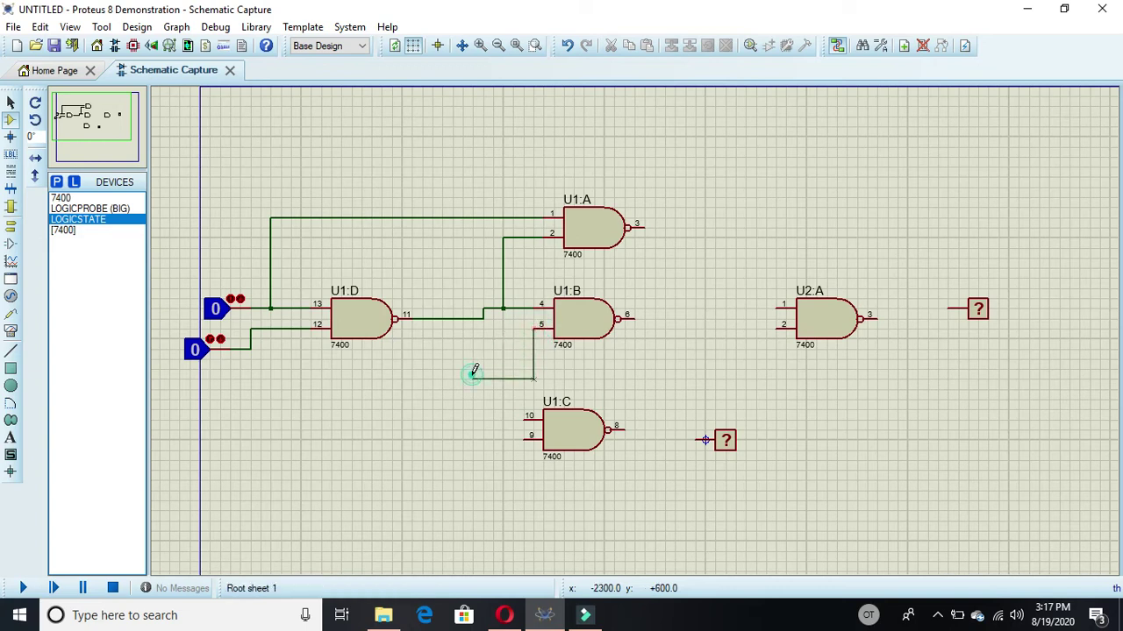
click(251, 349)
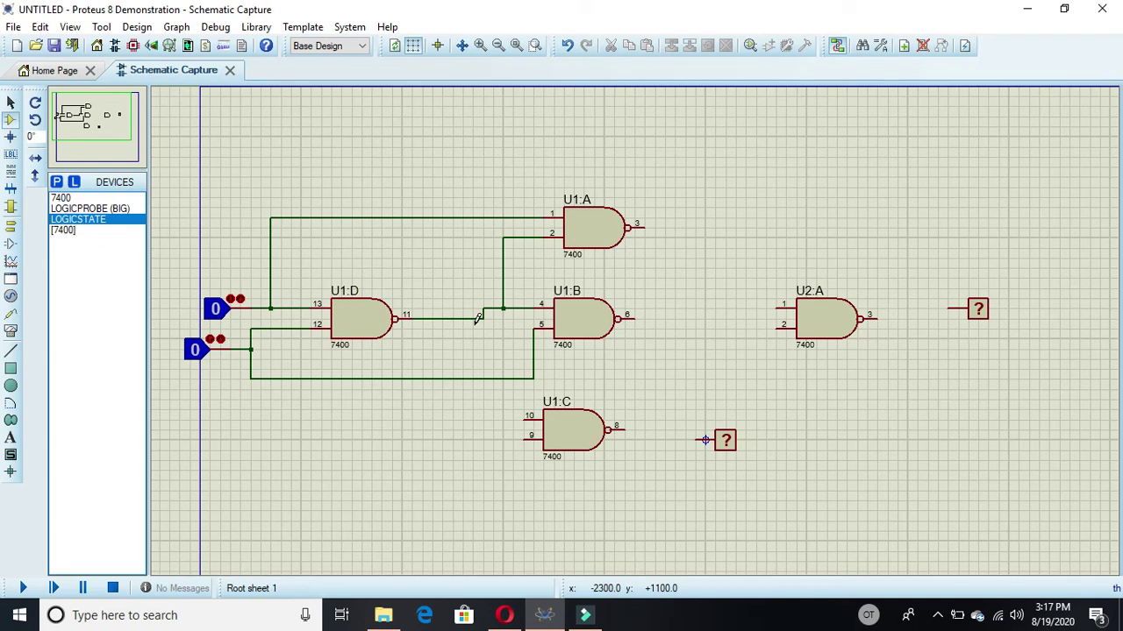
click(527, 415)
click(509, 436)
click(520, 437)
click(504, 429)
click(473, 318)
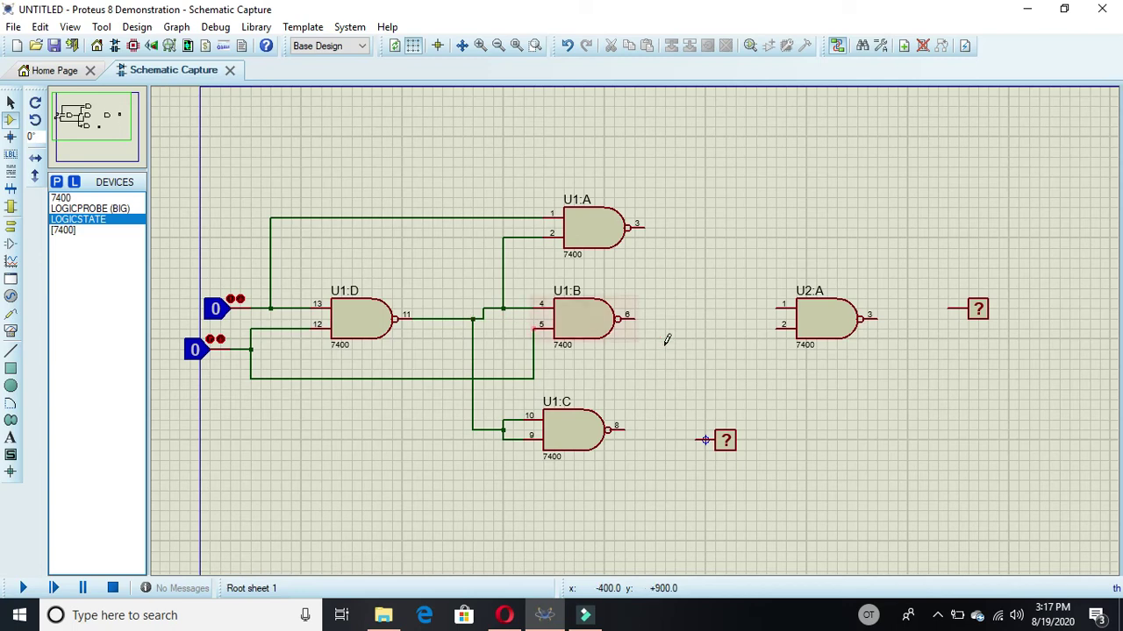
Connect U1:B pin 6 to U2:A pin 2 and U1:A pin 3 to U2:A pin 1
click(637, 319)
click(778, 327)
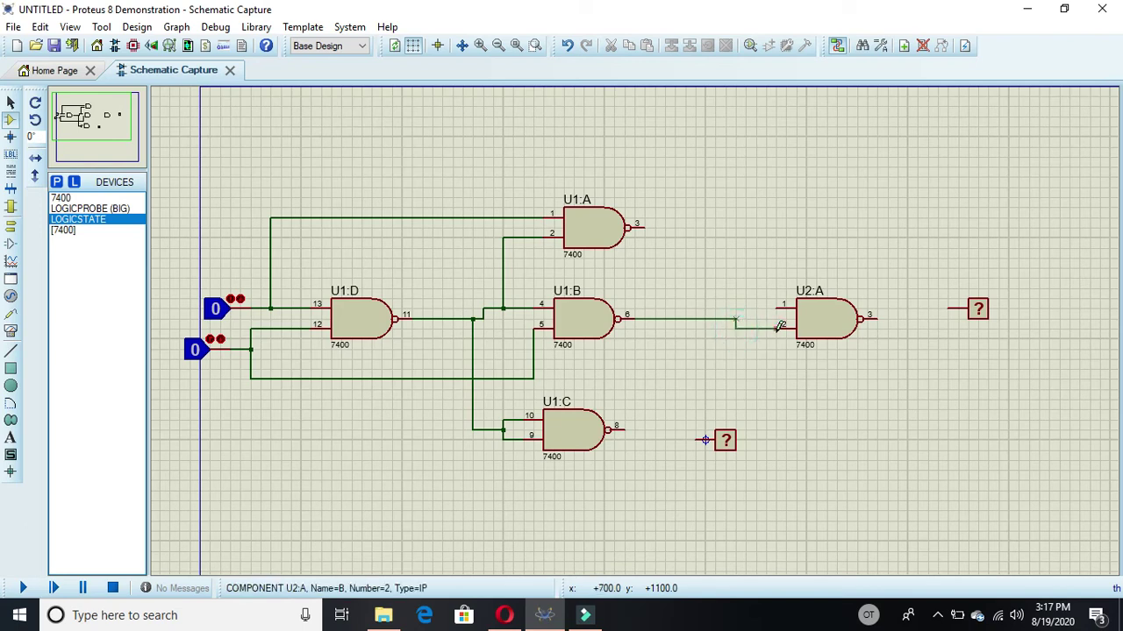
click(644, 226)
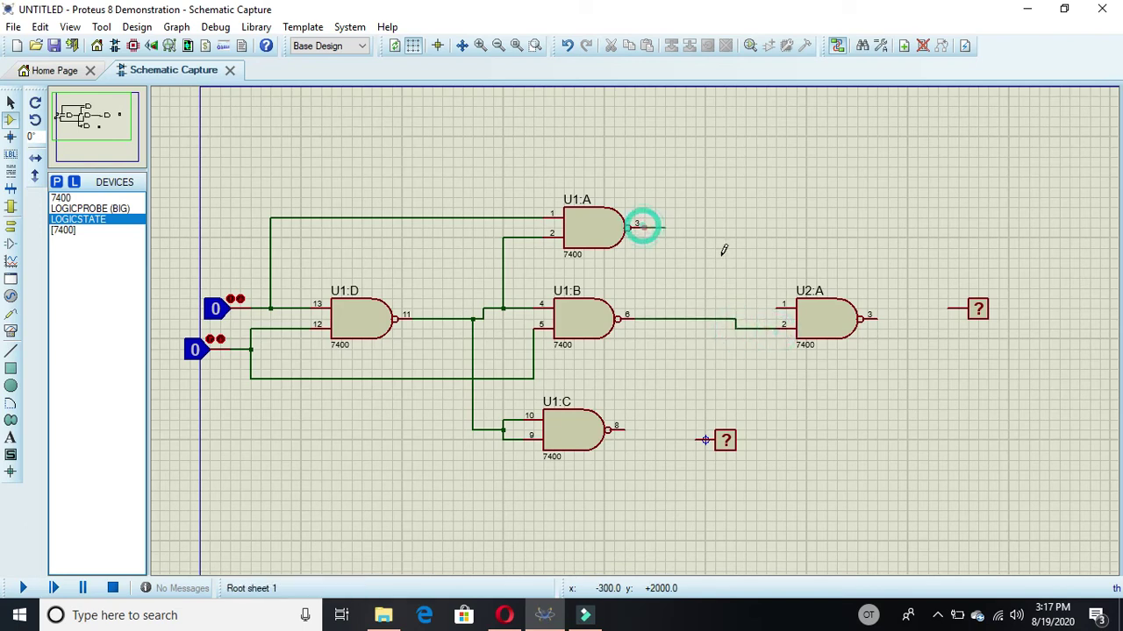
click(777, 305)
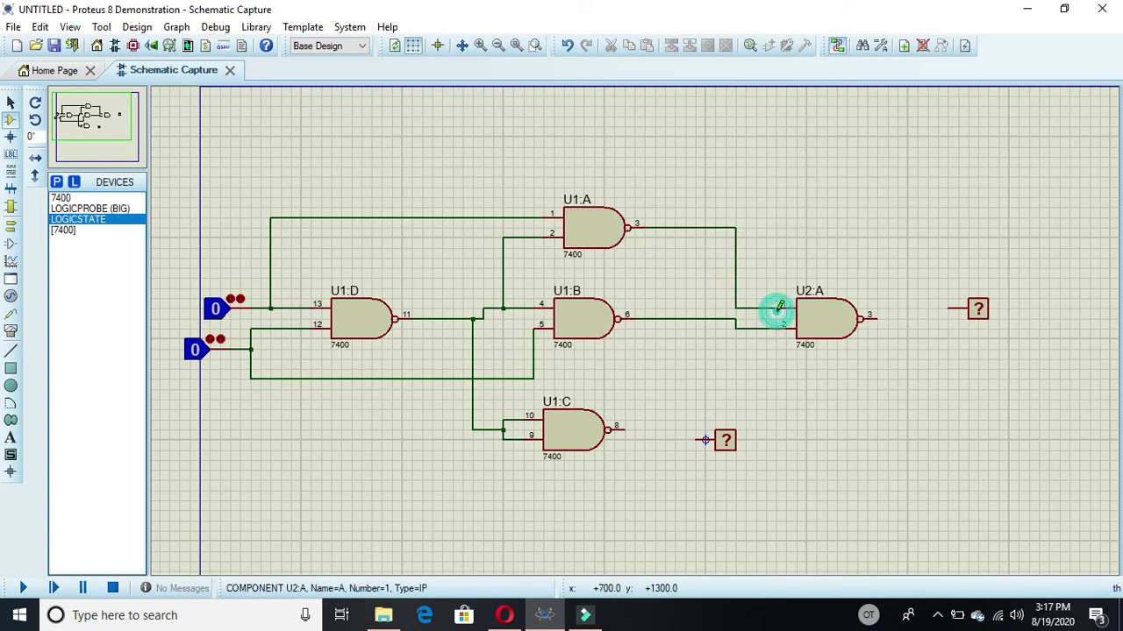
Wire the U2:A and U1:C outputs to their logic probes and run the simulation
click(820, 321)
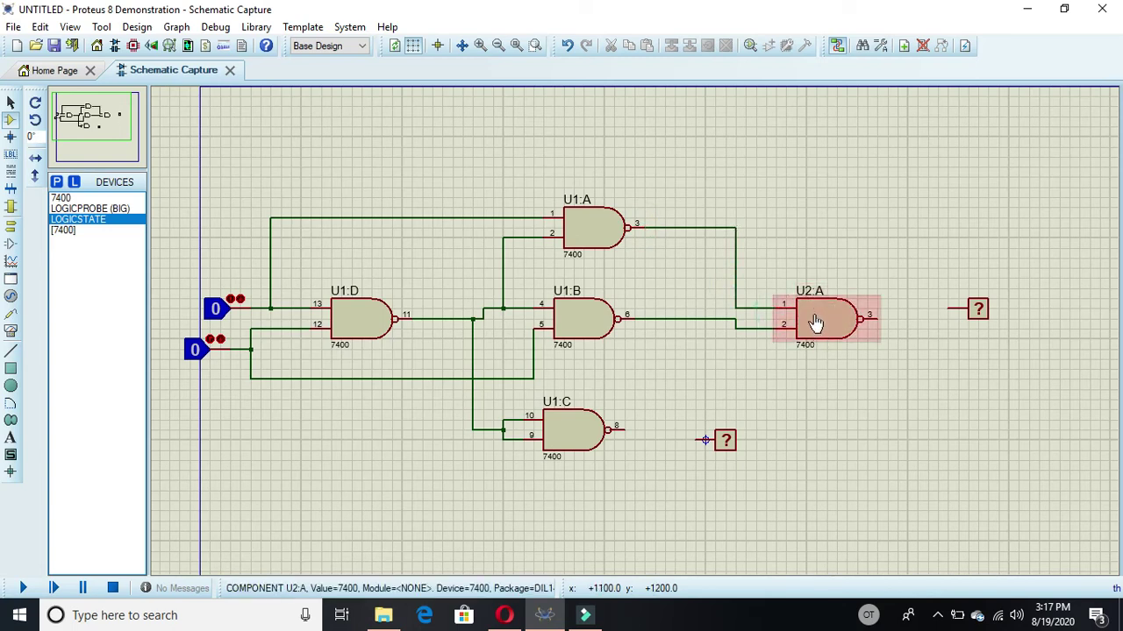
click(877, 309)
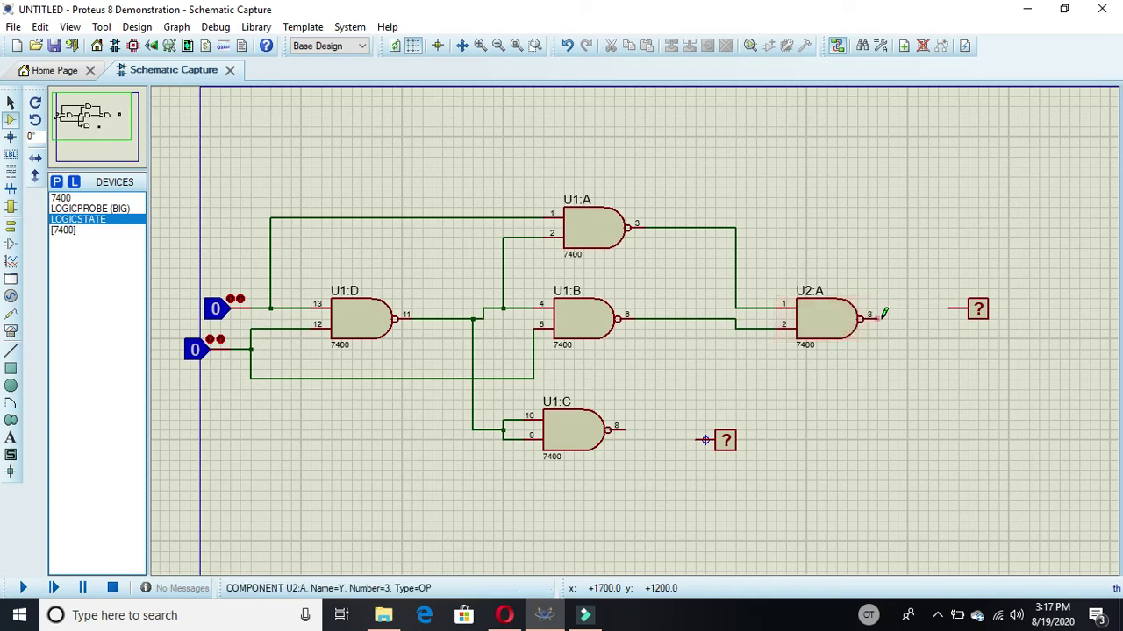
click(882, 318)
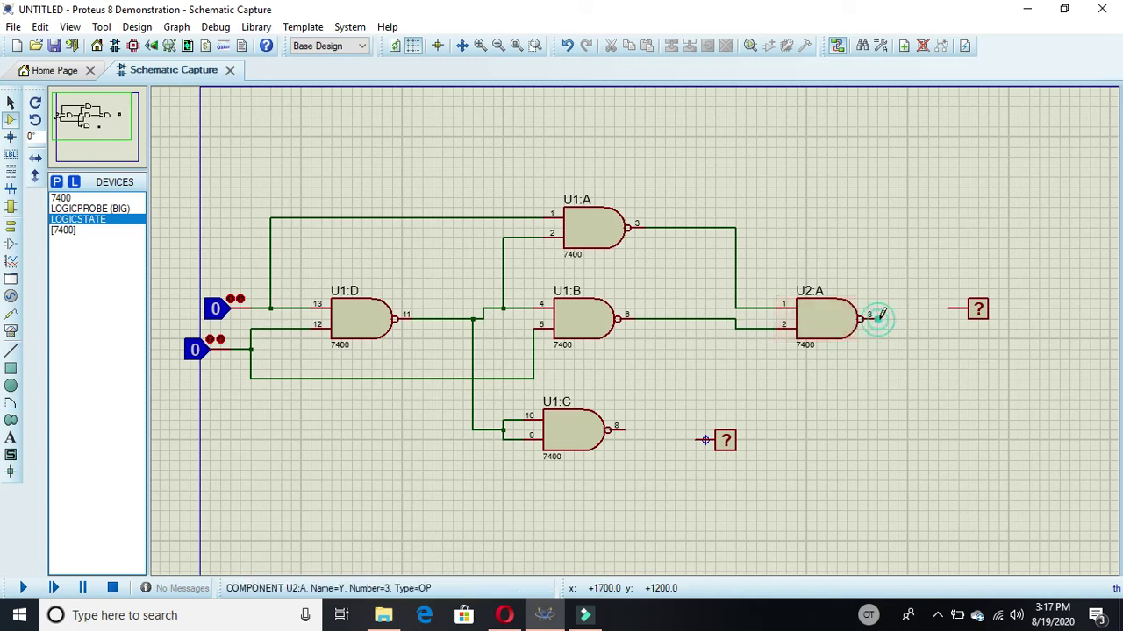
click(948, 307)
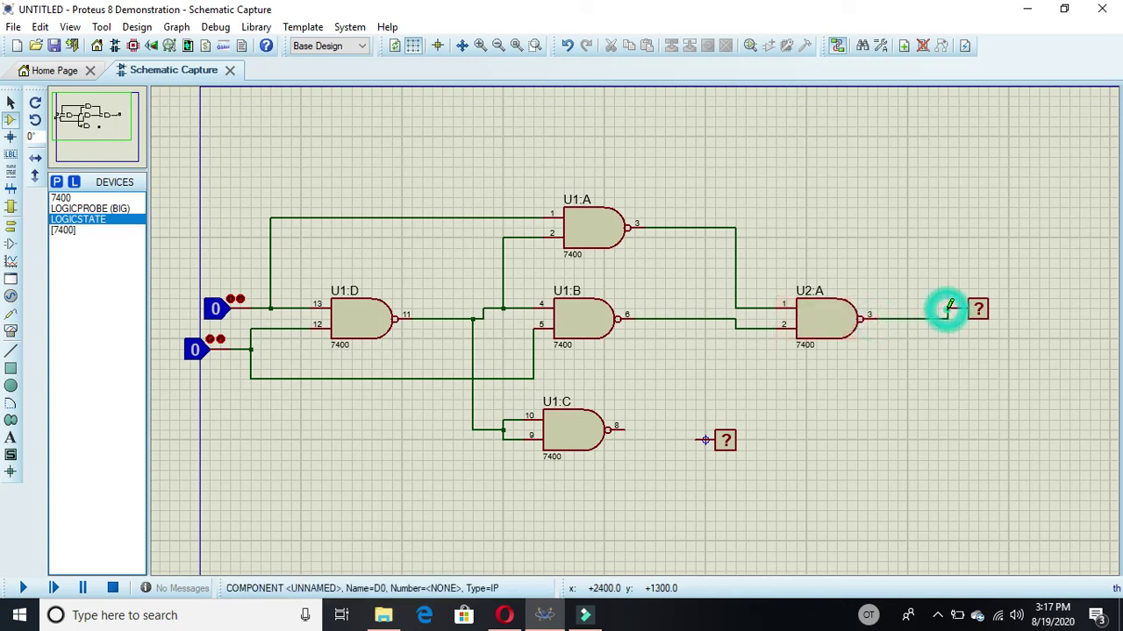
click(628, 427)
click(702, 437)
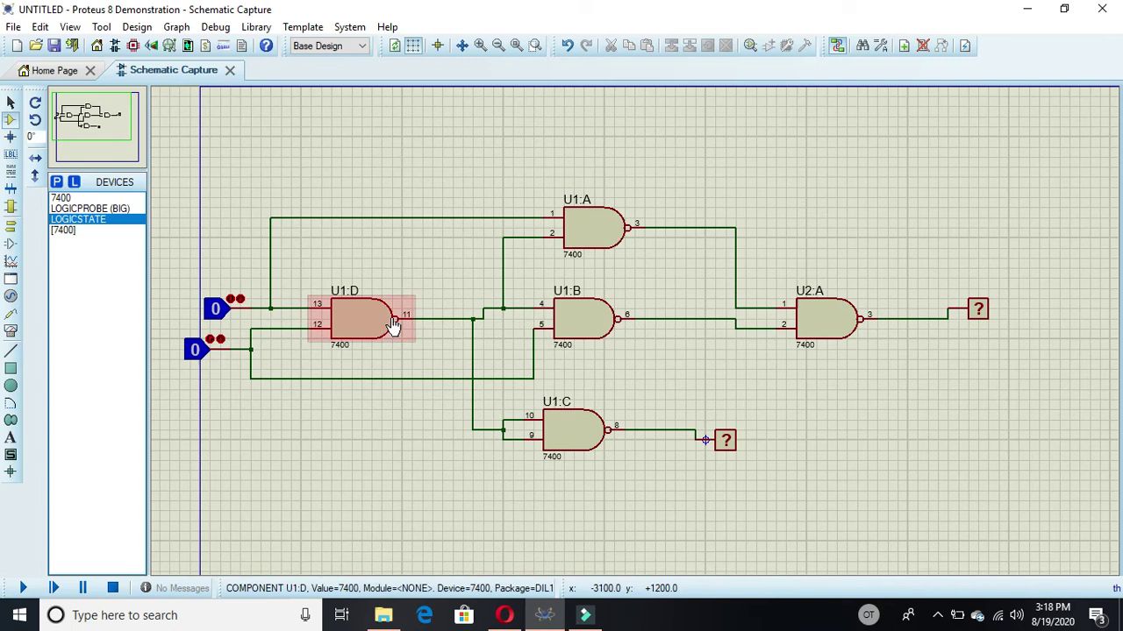
click(25, 588)
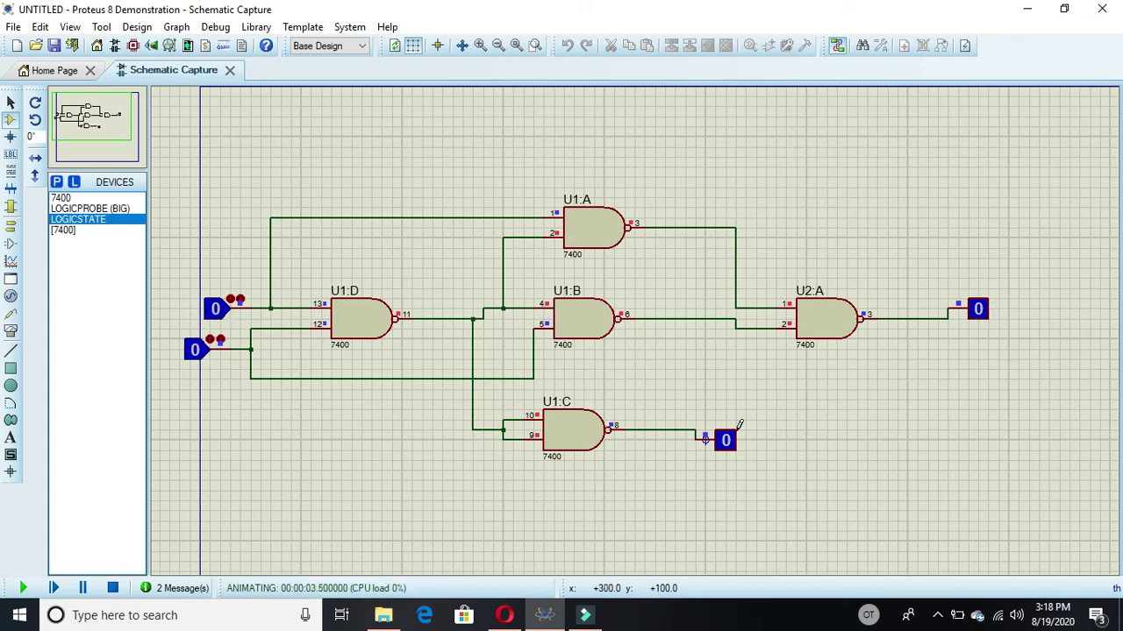
Toggle the inputs through 0/1 combinations, ending with both at 1, then open the recorder controls
click(220, 319)
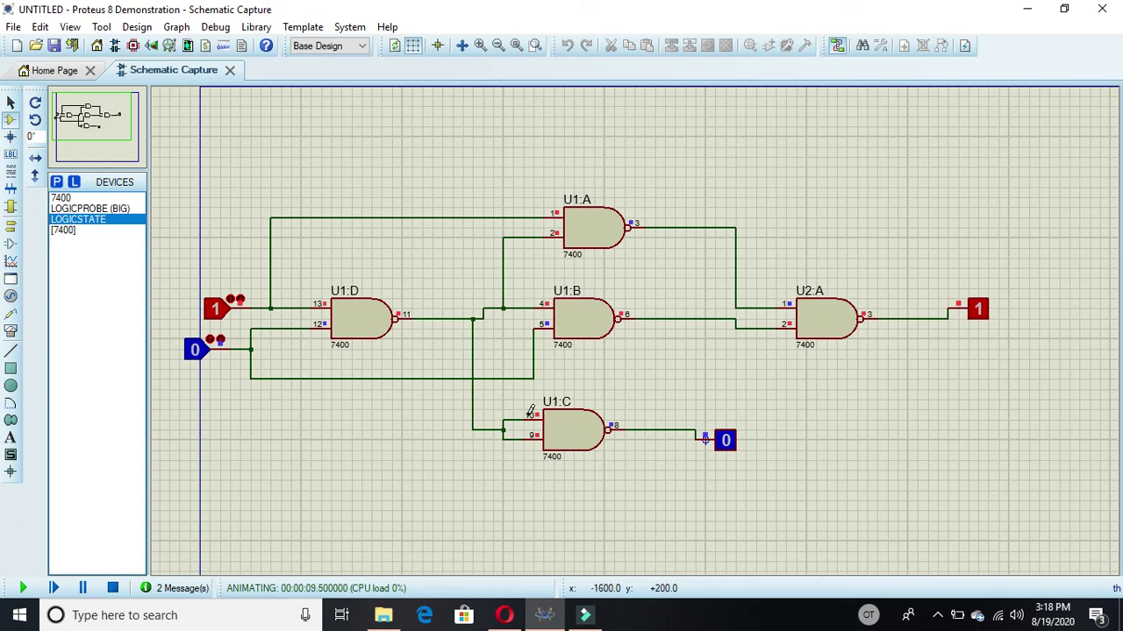
click(217, 310)
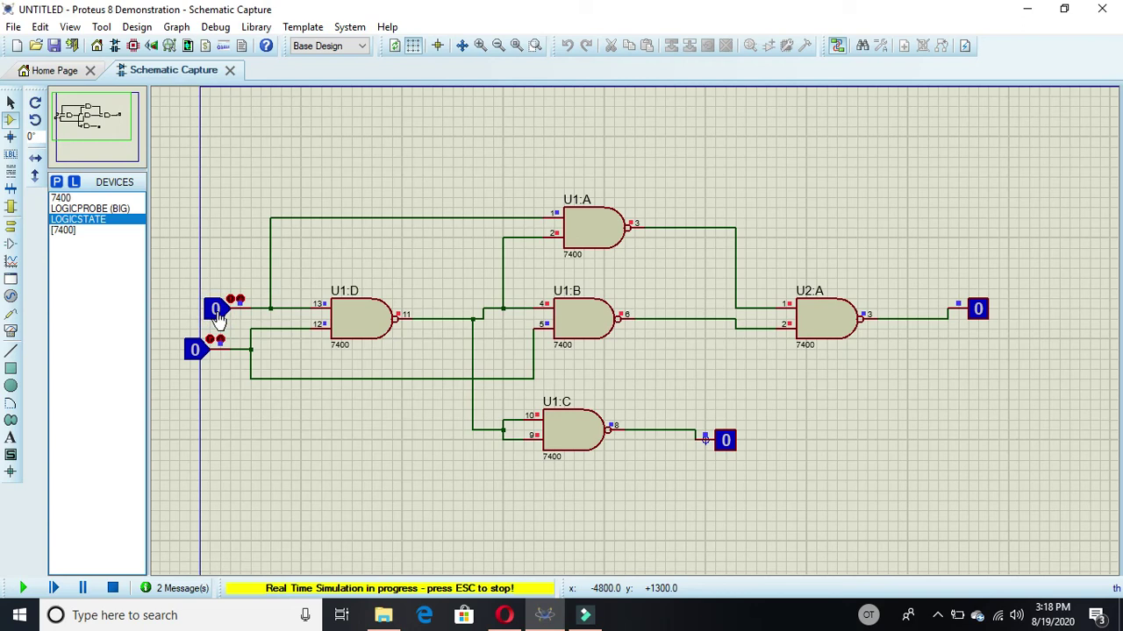
click(194, 356)
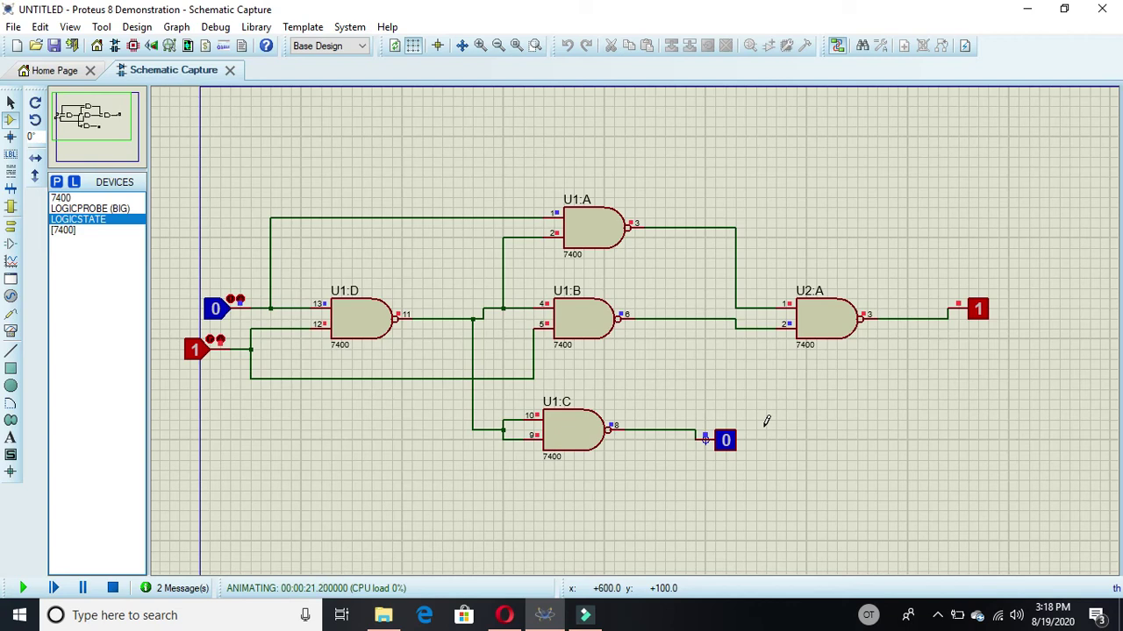
click(216, 314)
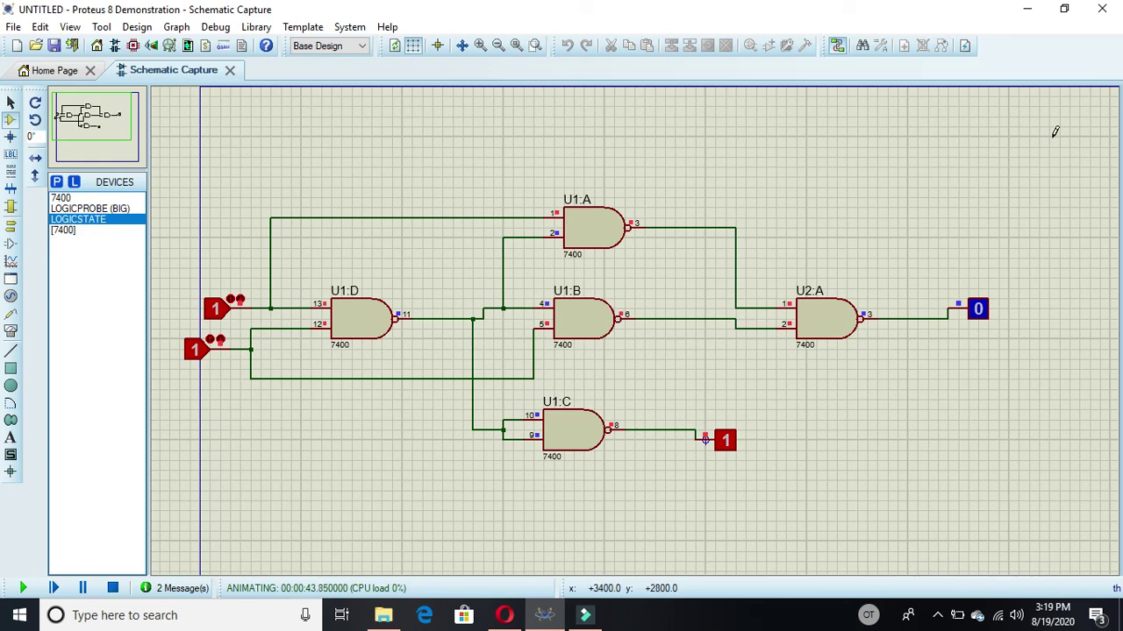
click(938, 615)
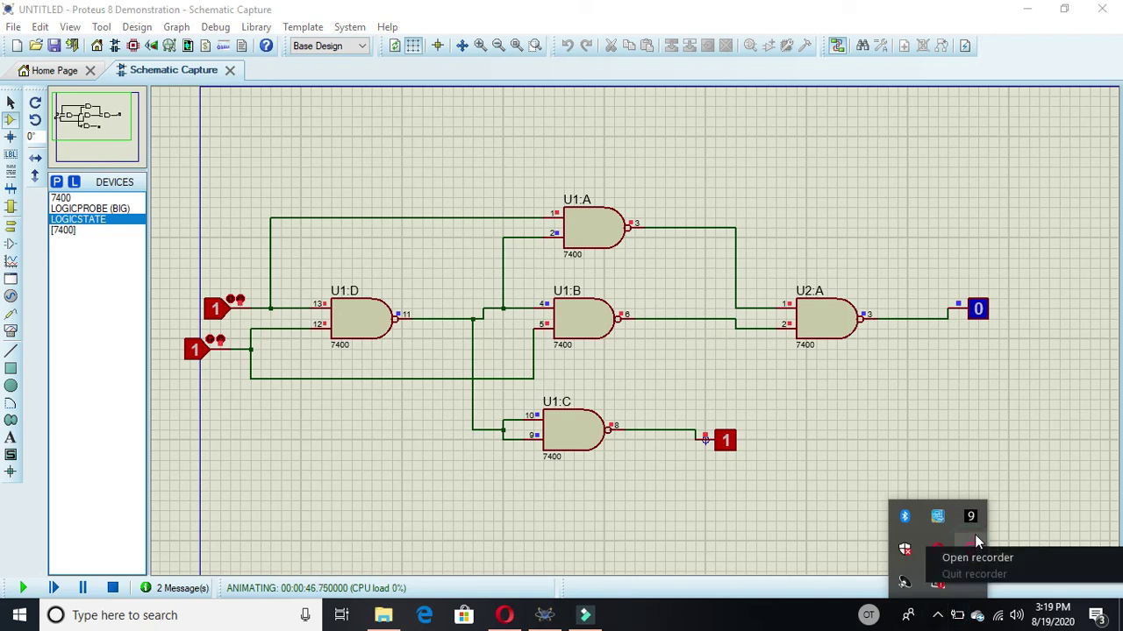
click(972, 553)
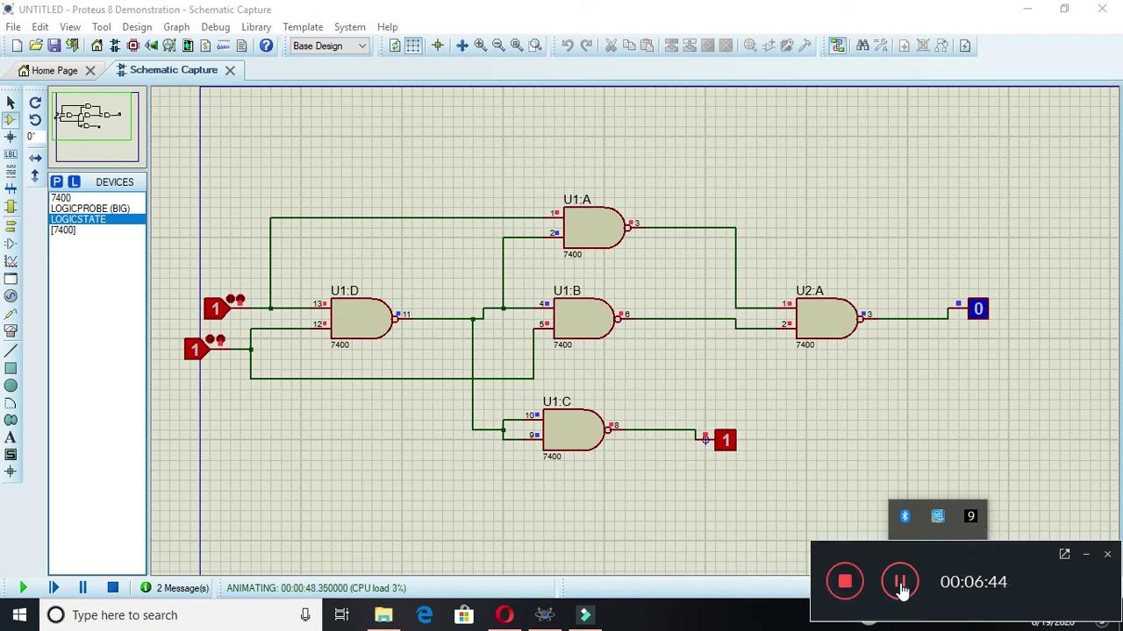